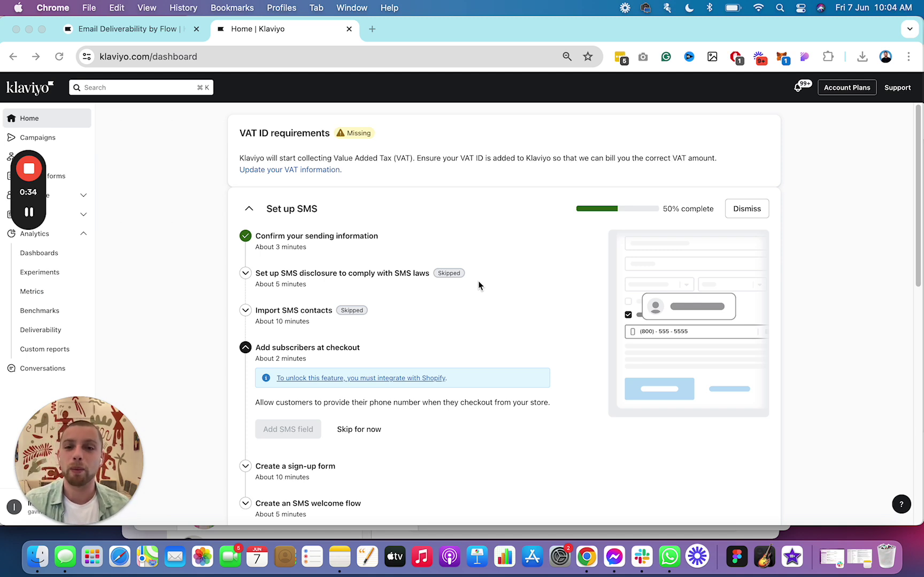
drag(99, 429, 248, 271)
drag(33, 136, 191, 130)
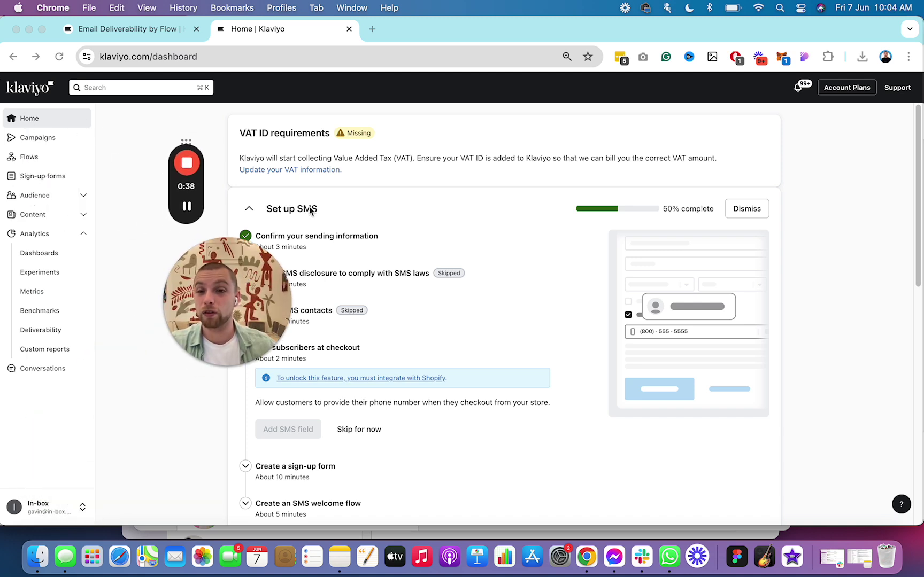
drag(226, 291, 278, 272)
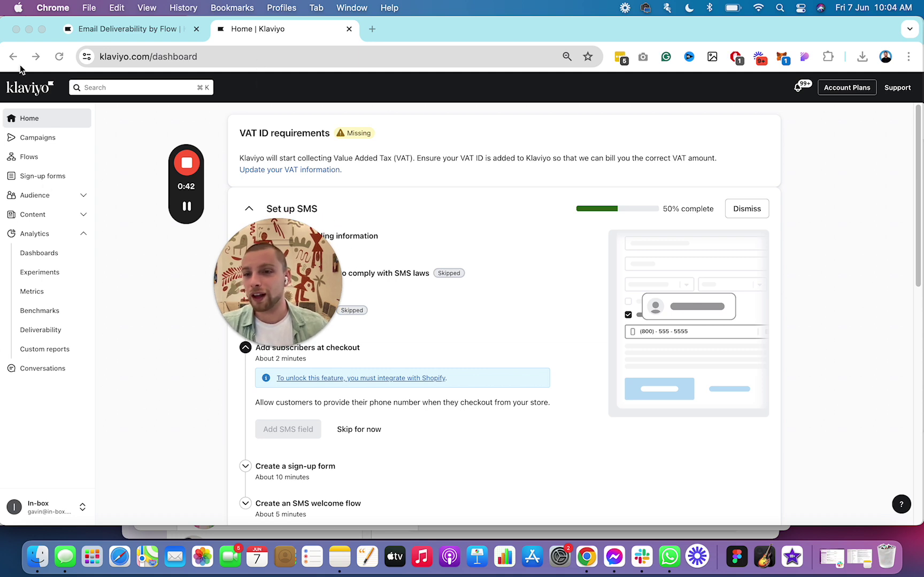
Go to the custom reports under Analytics and open the Reports Library
click(68, 348)
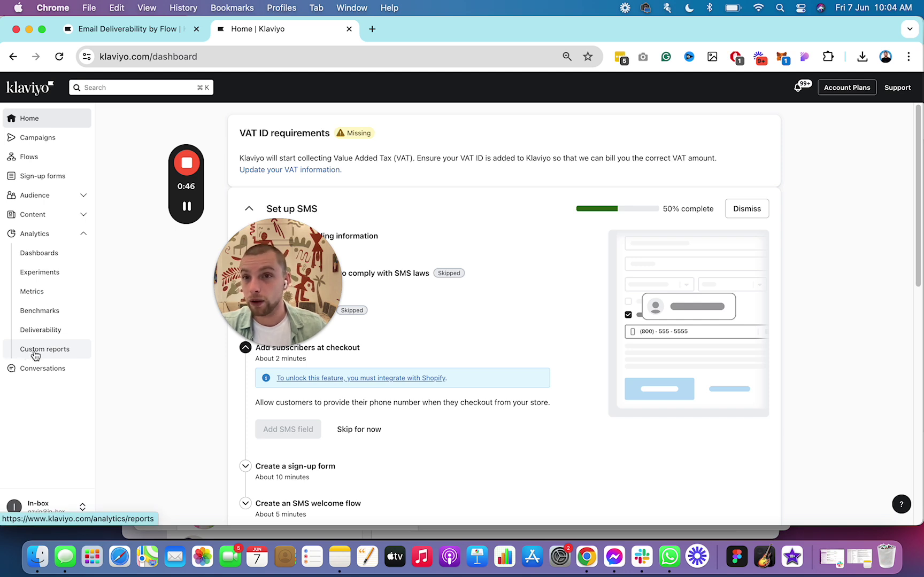
click(35, 353)
drag(278, 273, 80, 344)
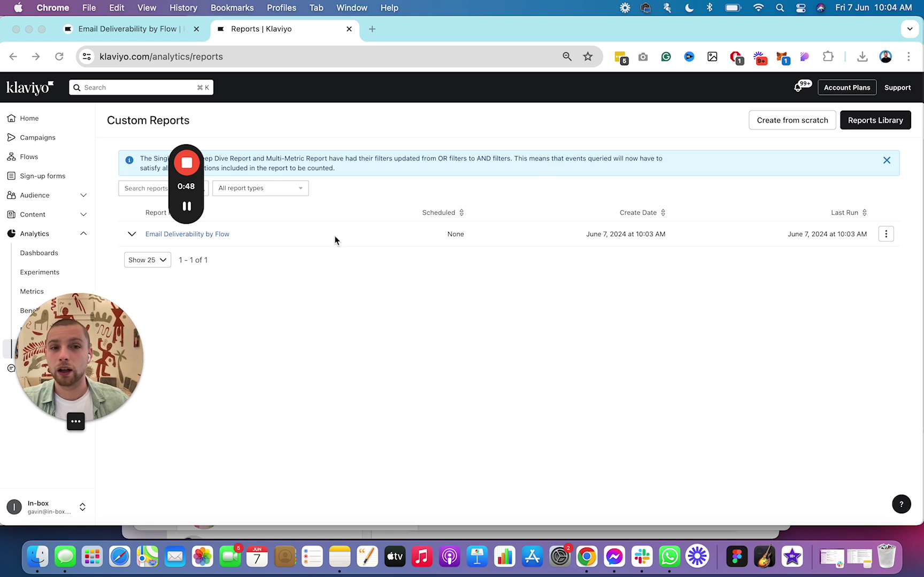
click(854, 127)
click(859, 121)
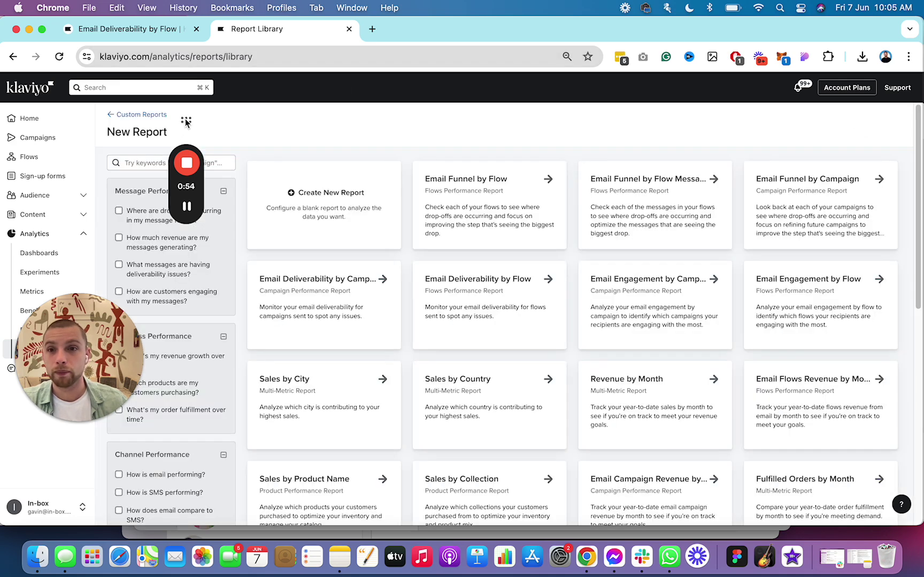
Create a new report from the Email Deliverability by Flow template
drag(186, 187, 48, 193)
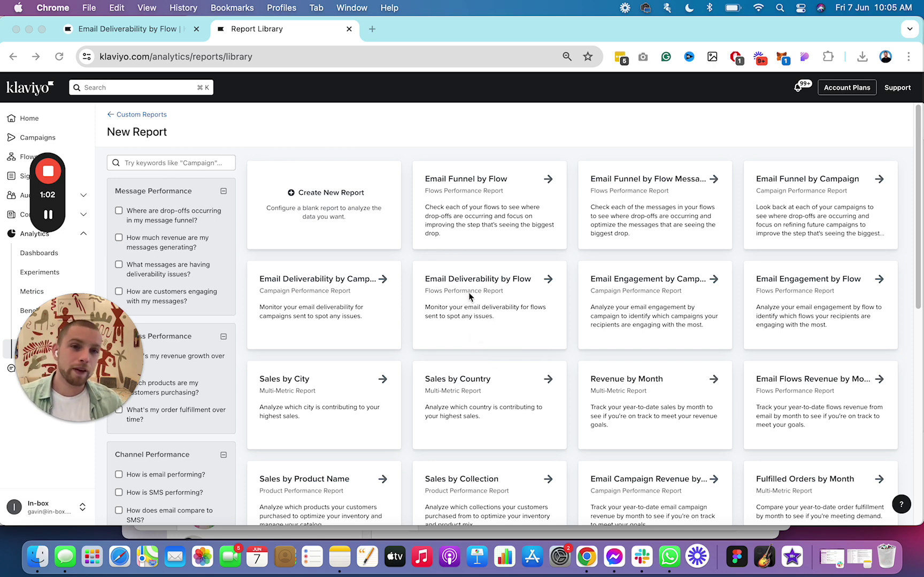
click(484, 288)
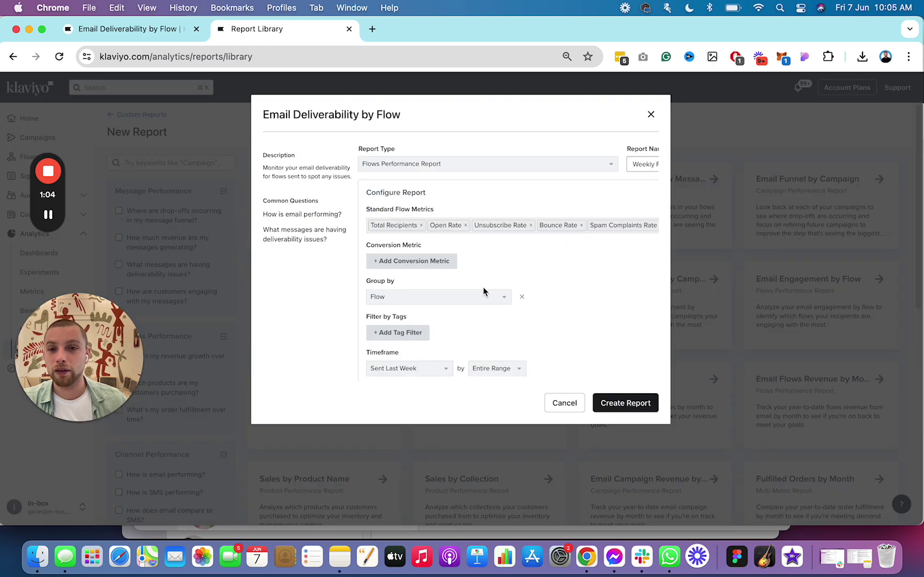
click(625, 403)
drag(80, 331, 706, 322)
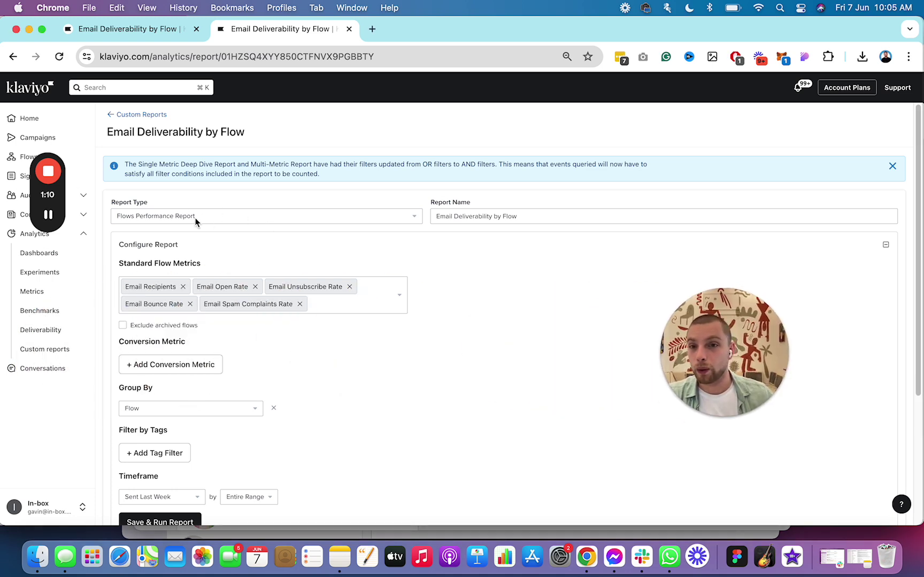
Rename the new report to "IB // Flow report"
drag(582, 226, 419, 200)
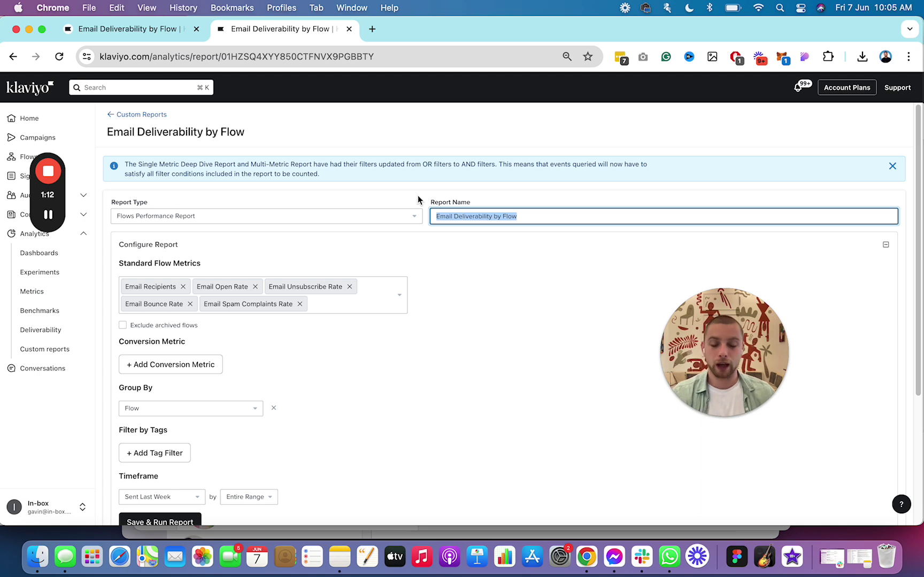
text(IB // FLo)
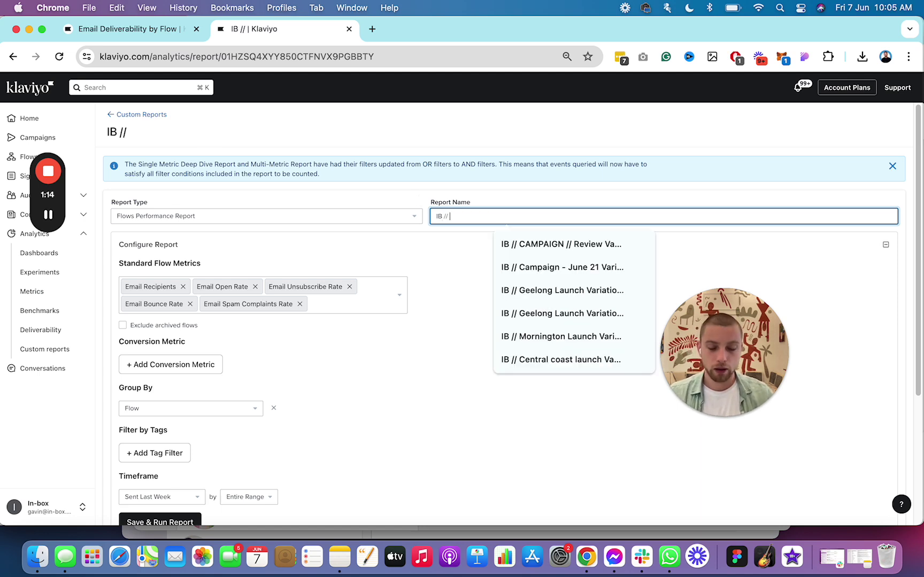
key(BackSpace)
key(BackSpace)
text(low)
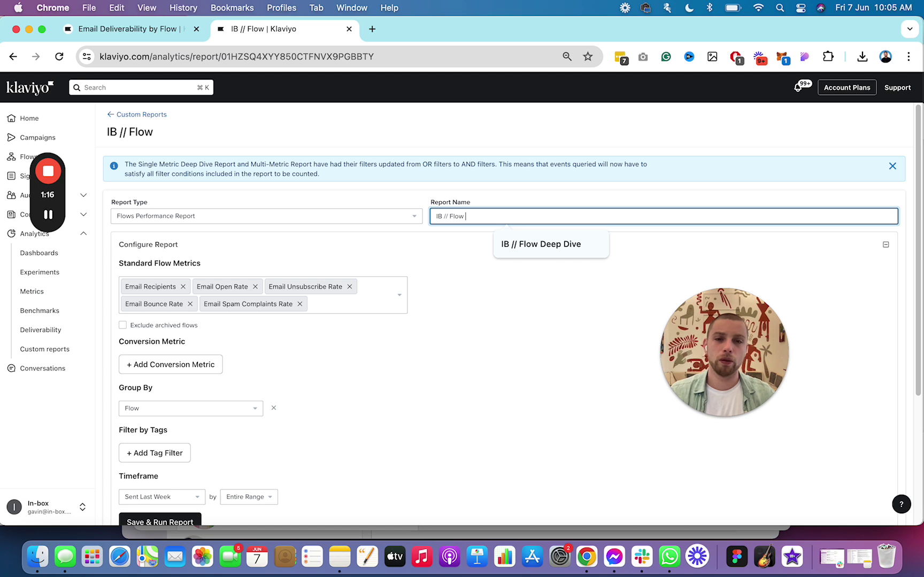
text( report)
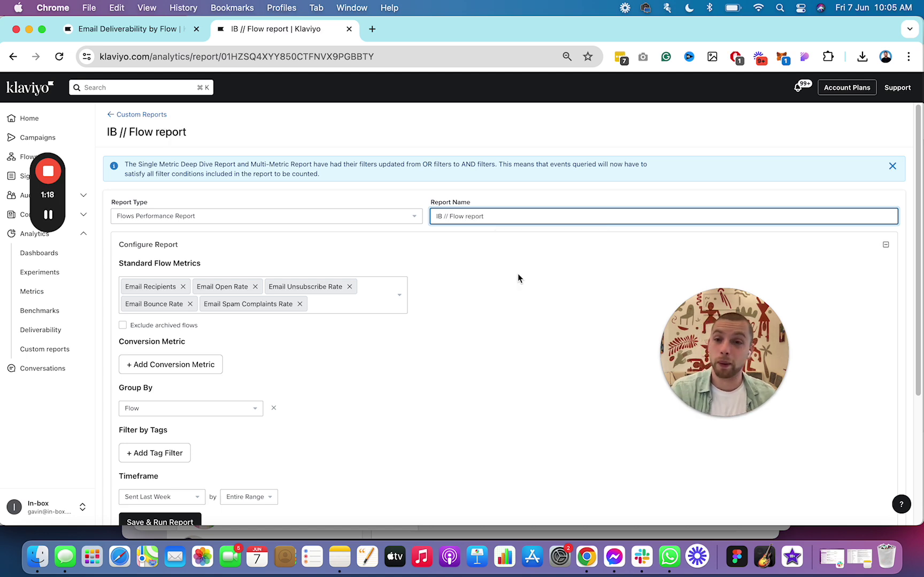
click(531, 296)
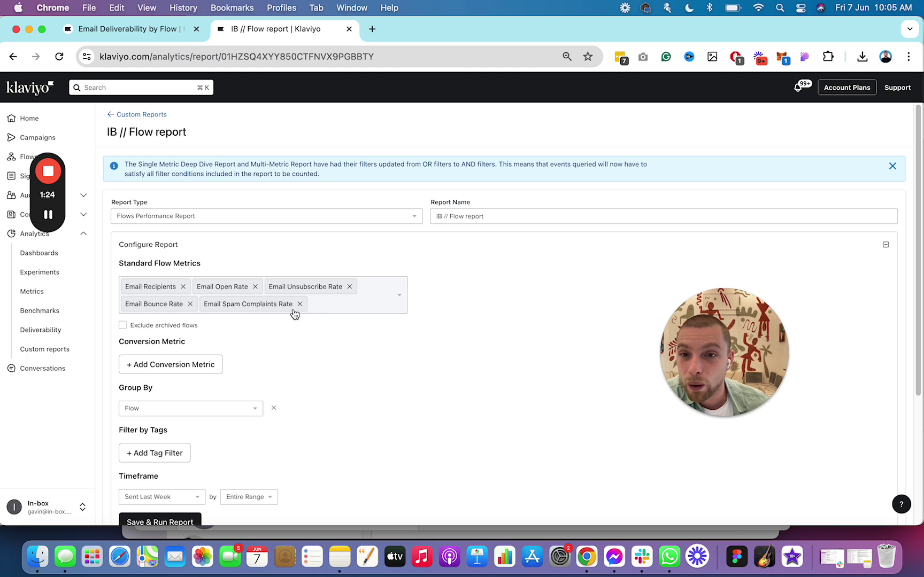
Add Email Click Rate to the report's standard flow metrics and group the report by Flow Message
click(367, 311)
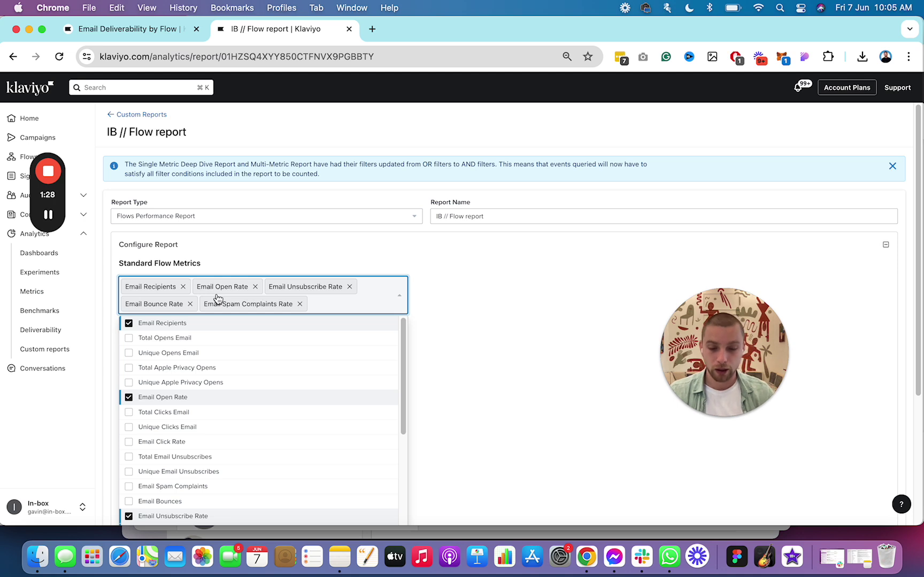
click(166, 443)
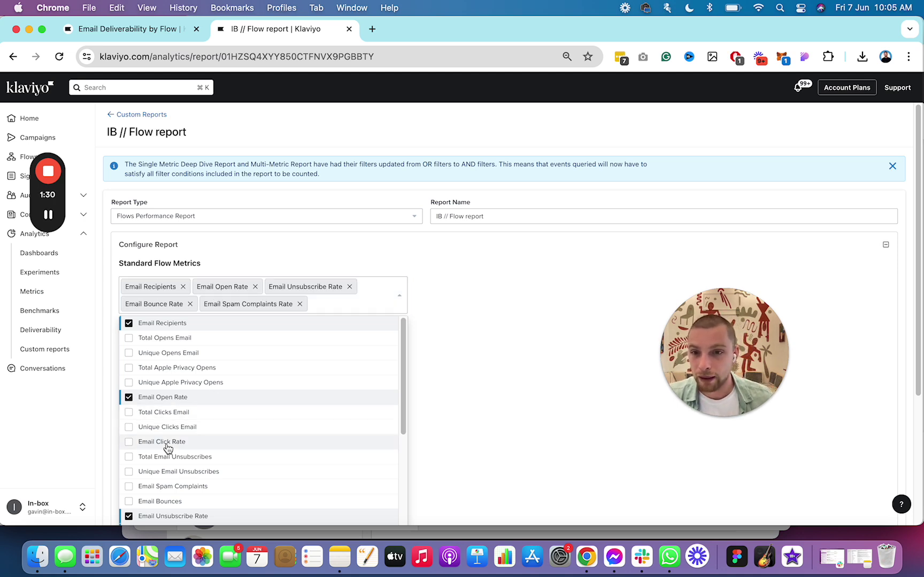
click(501, 369)
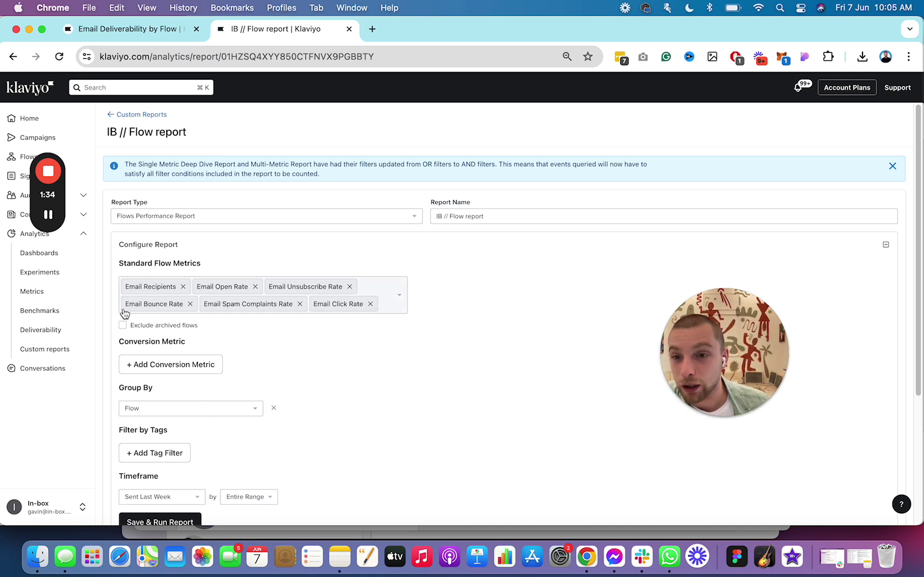
click(192, 410)
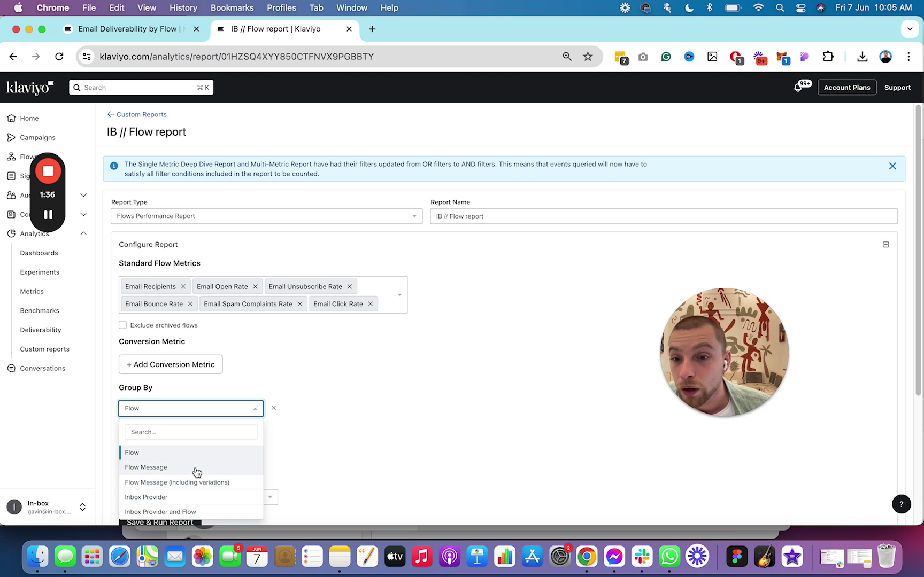
click(197, 468)
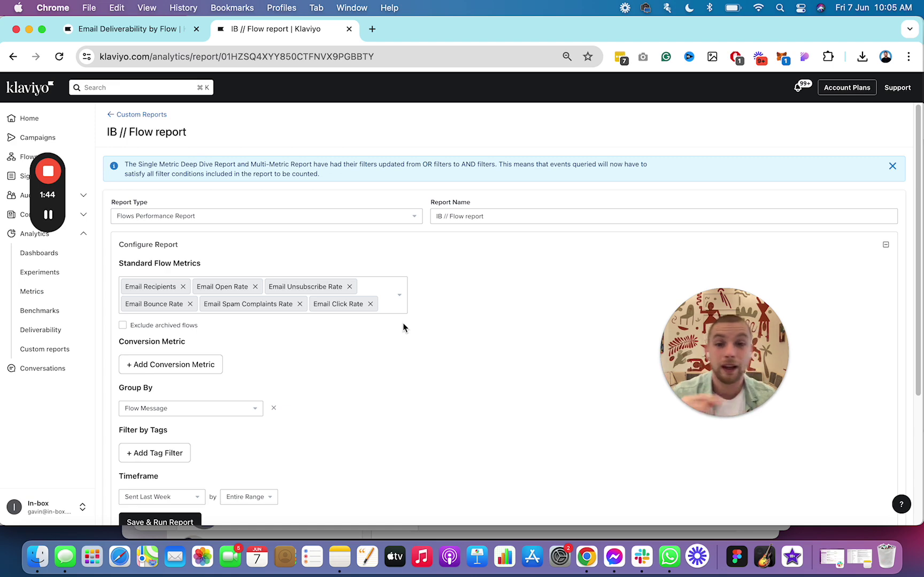
Add Shopify's Placed Order as a conversion metric, measured as Total with SUM
scroll(389, 278, down, 5)
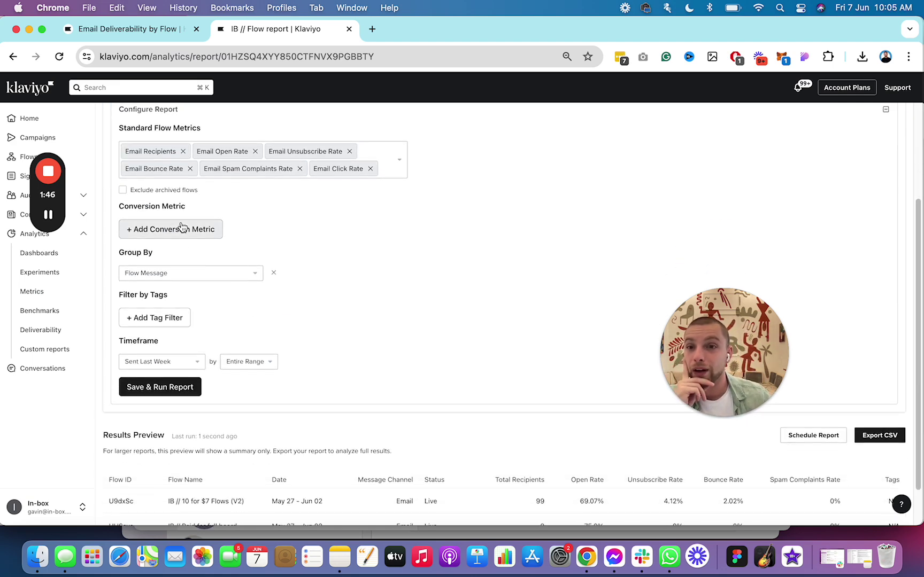
click(182, 236)
click(184, 228)
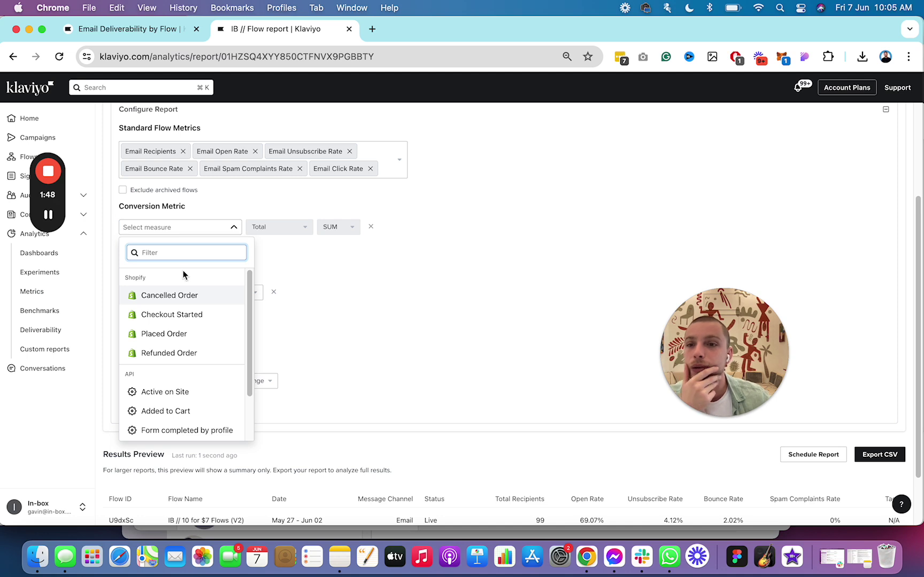
click(199, 336)
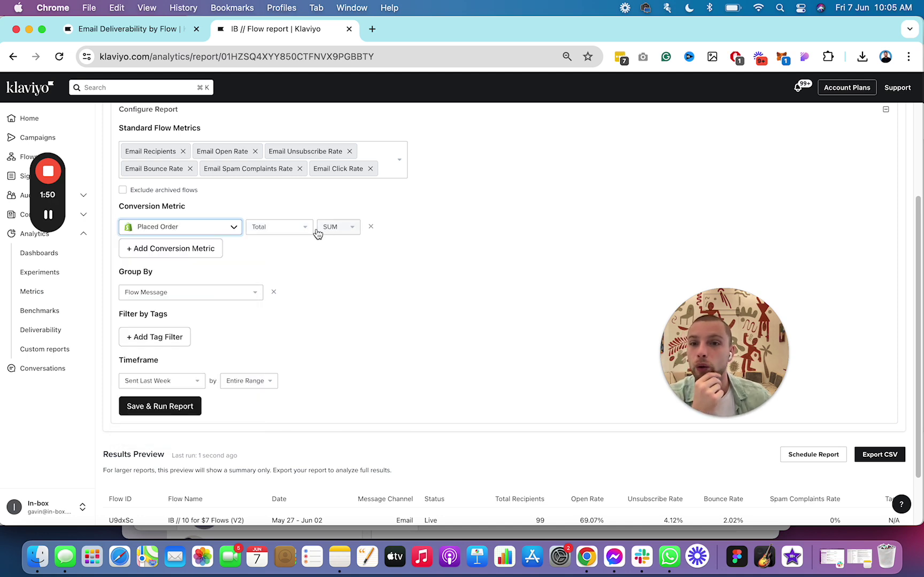
click(285, 233)
click(319, 230)
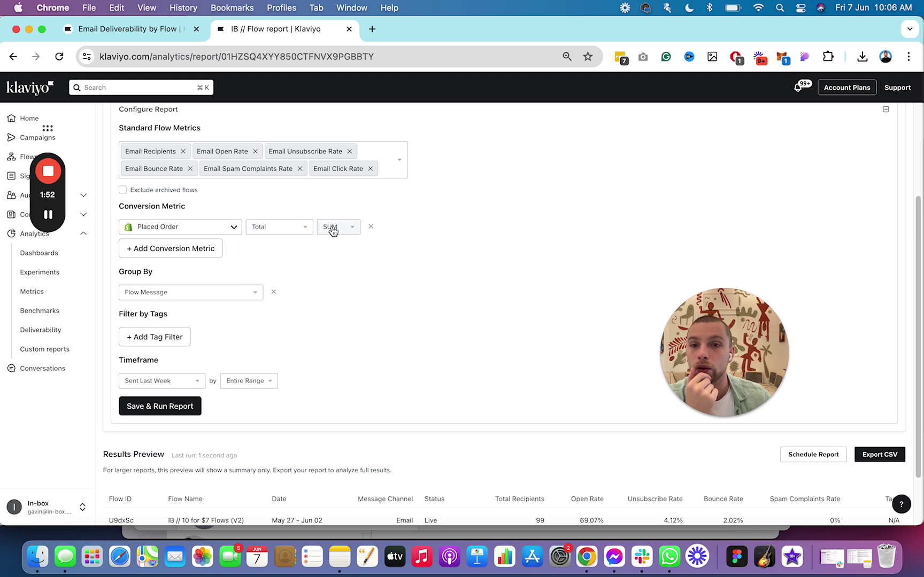
click(333, 229)
click(255, 253)
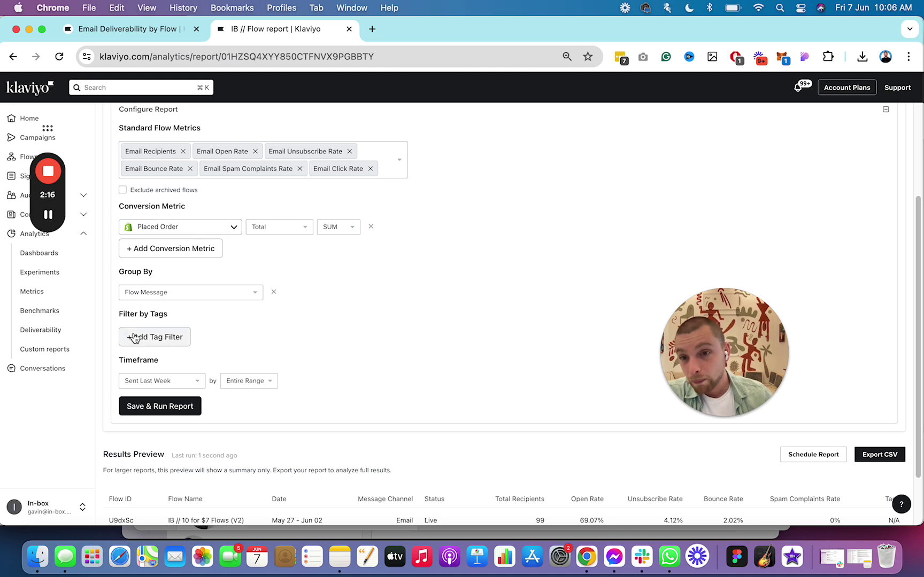
Set the report's timeframe to All Time and exclude archived flows
click(172, 384)
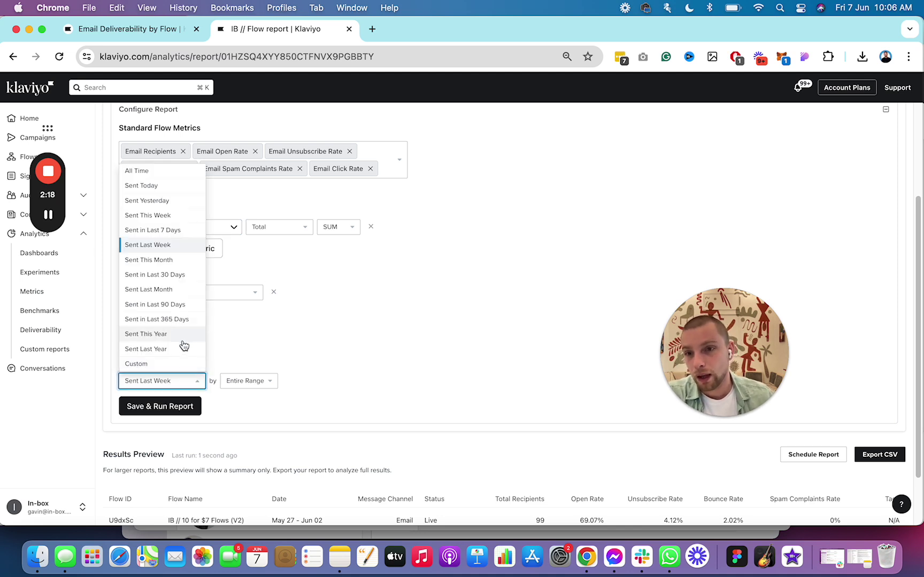
click(159, 171)
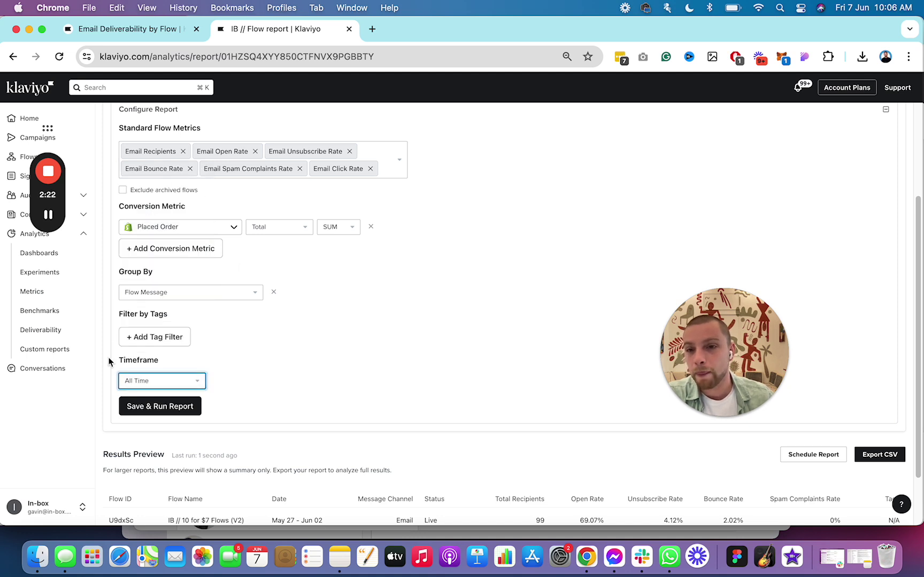
scroll(172, 262, down, 1)
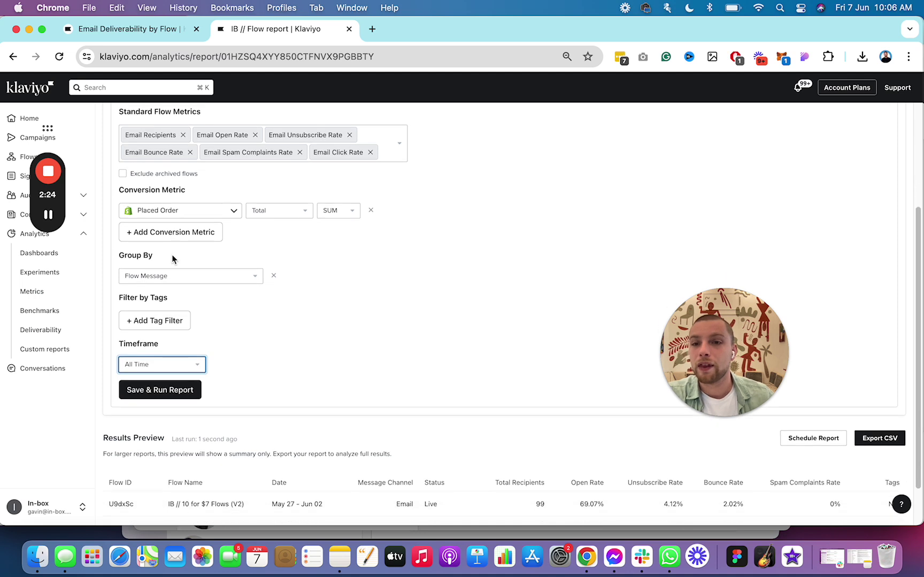
click(124, 174)
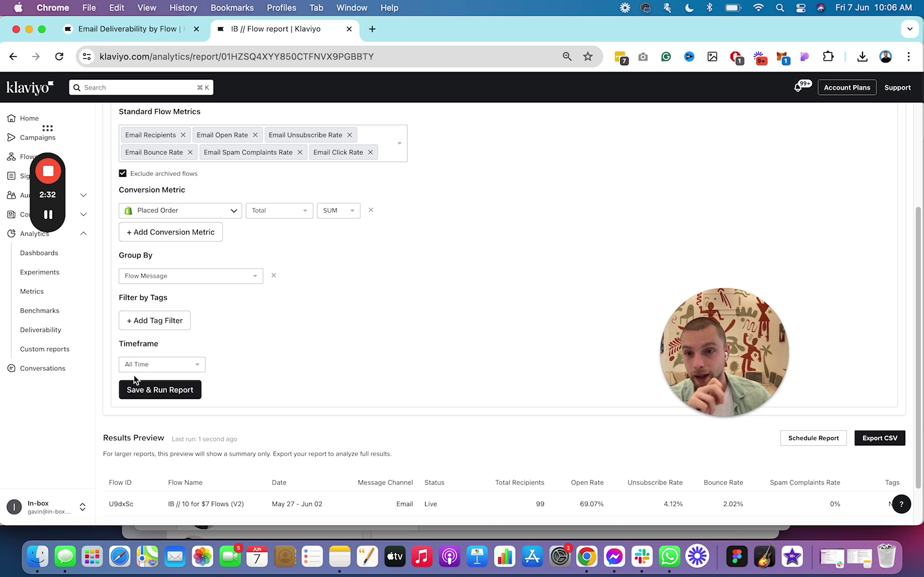
Save and run the configured flow report to generate its results preview
click(173, 395)
scroll(204, 251, down, 3)
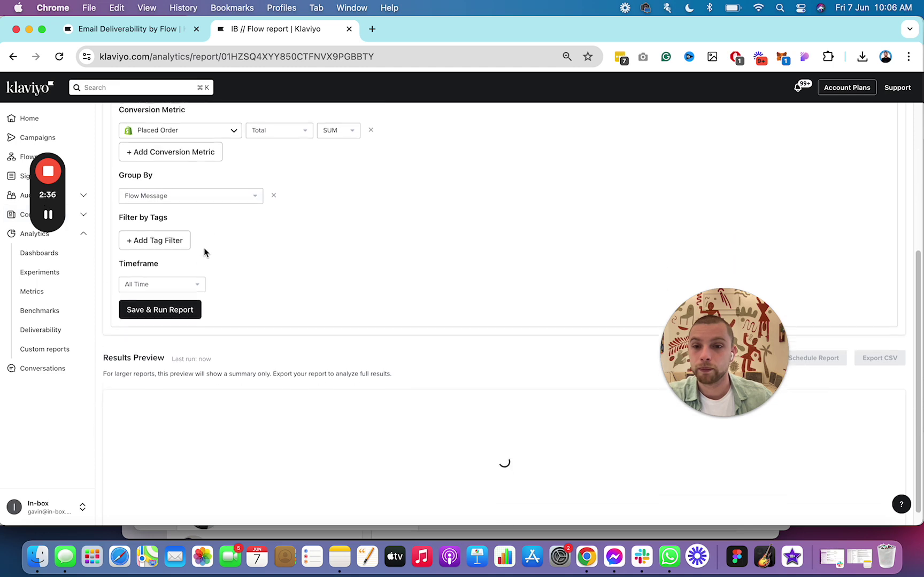
scroll(305, 320, down, 4)
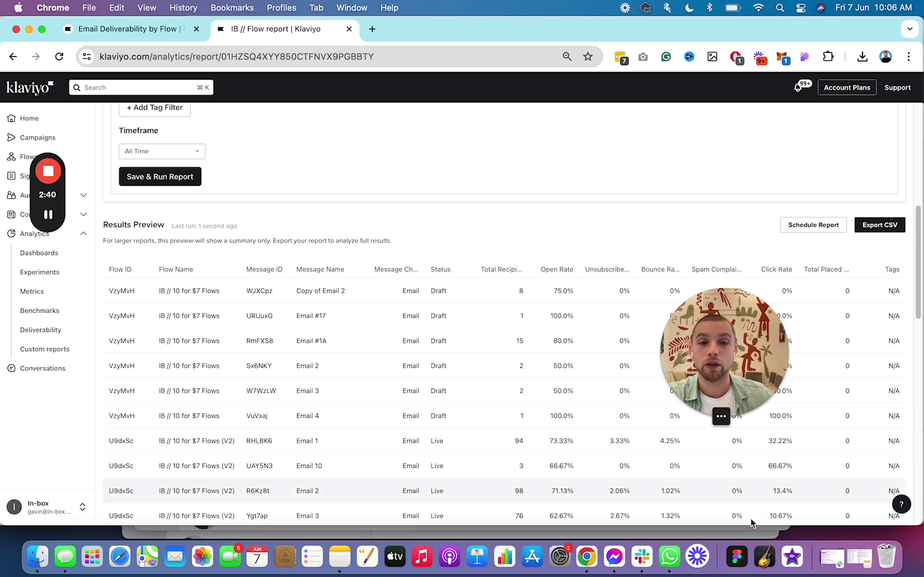
Review the per-message results in the preview and export the flow report as a CSV file
drag(716, 372, 464, 116)
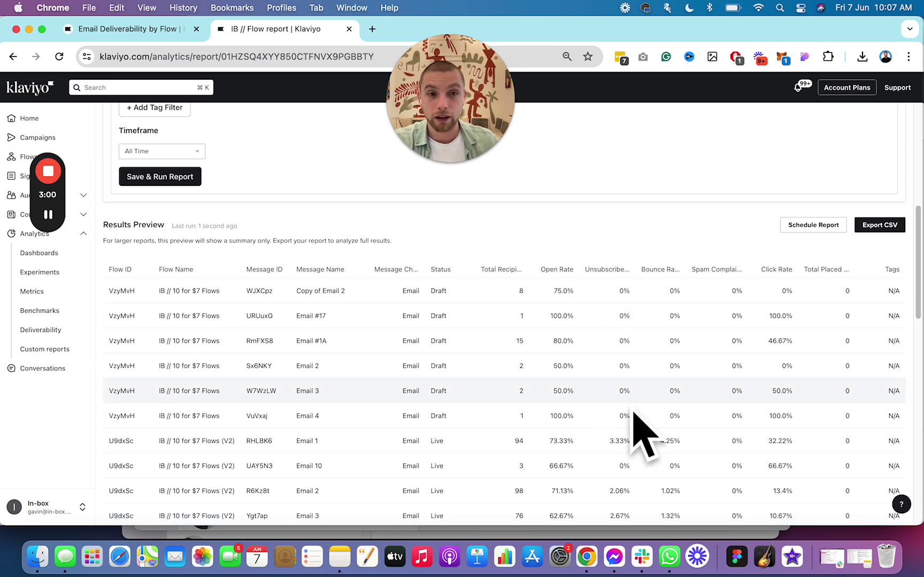
drag(461, 102, 77, 453)
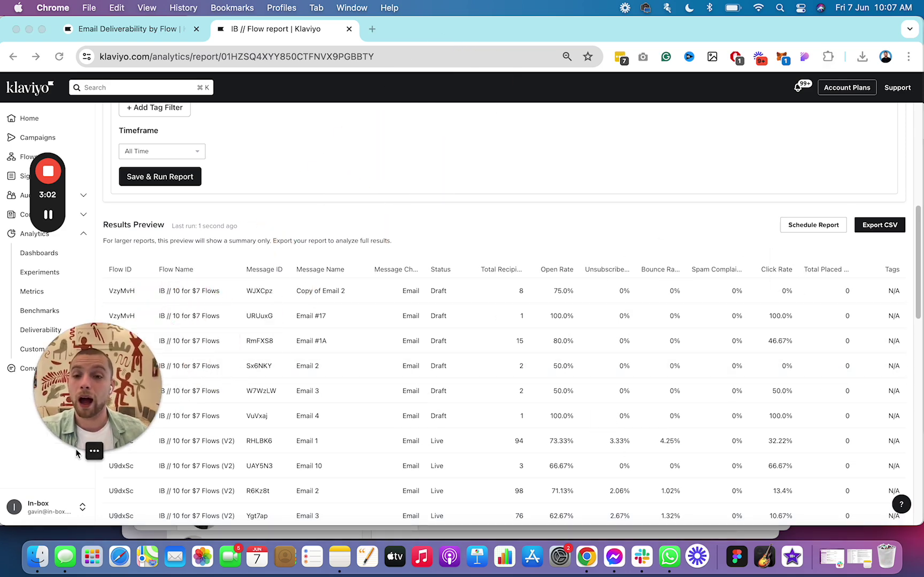
scroll(550, 380, down, 15)
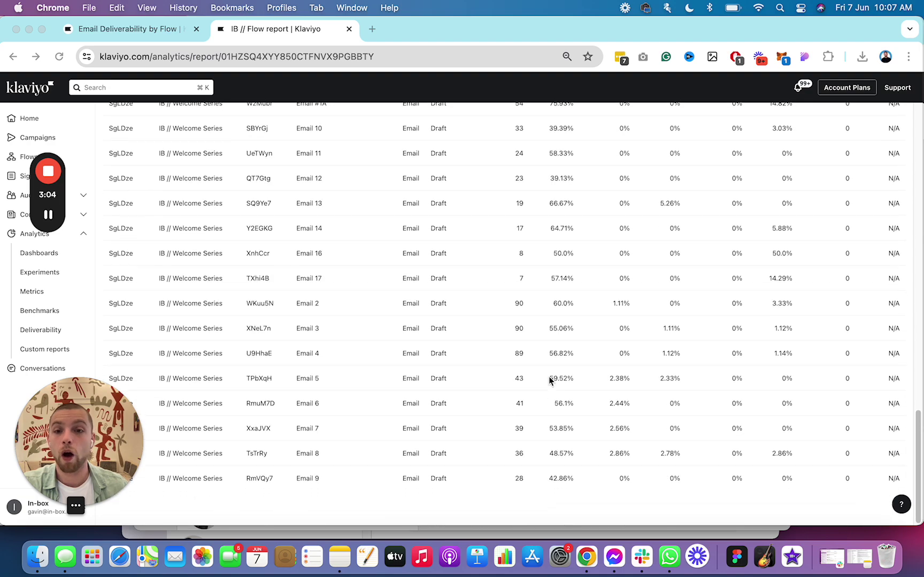
scroll(550, 381, up, 20)
scroll(255, 384, down, 6)
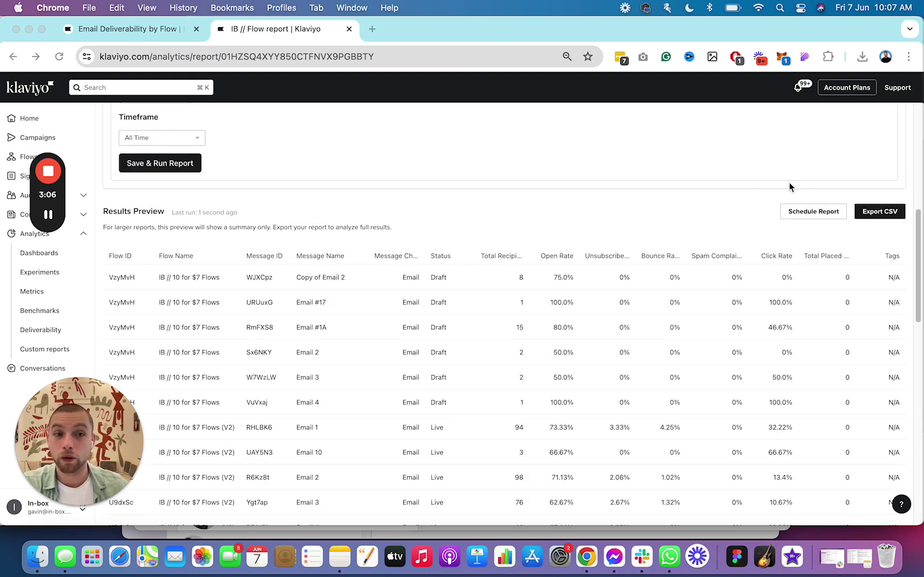
click(879, 211)
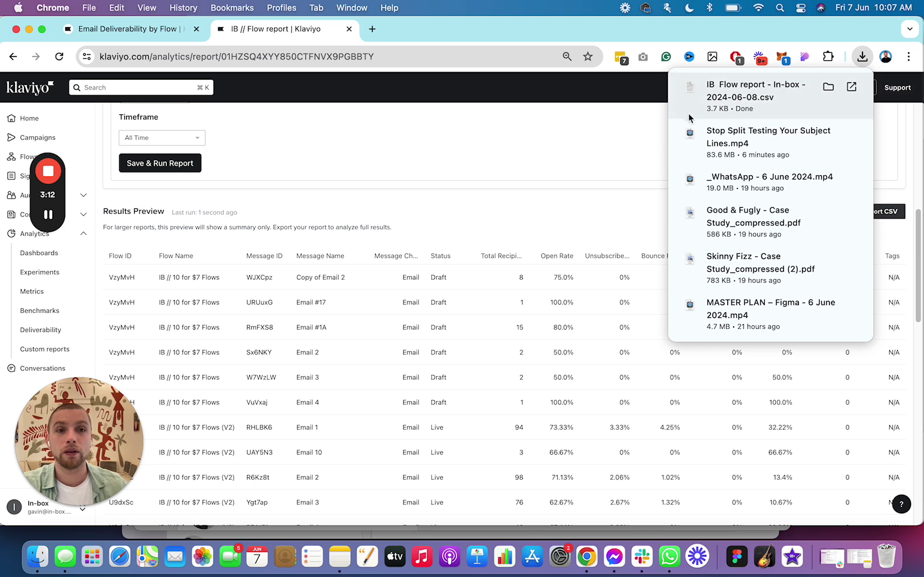
Open Google Sheets in a new browser tab, create a blank spreadsheet and switch to it
click(372, 29)
click(885, 58)
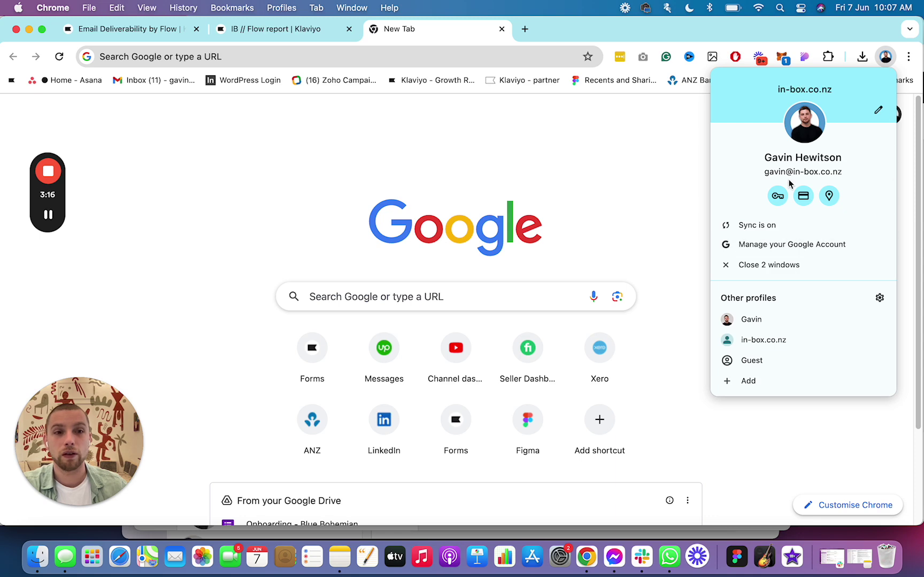
mouse_move(30, 214)
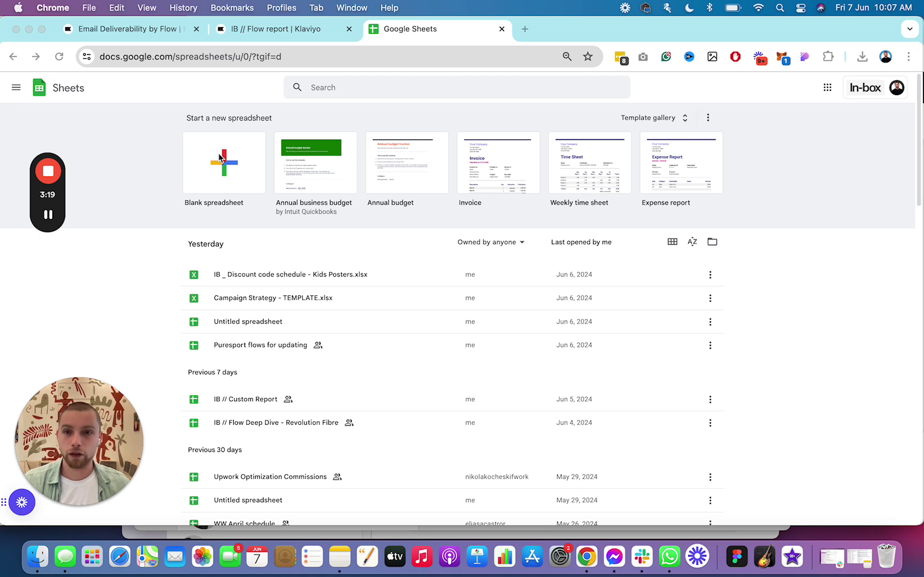
super+click(219, 158)
key(ctrl+Tab)
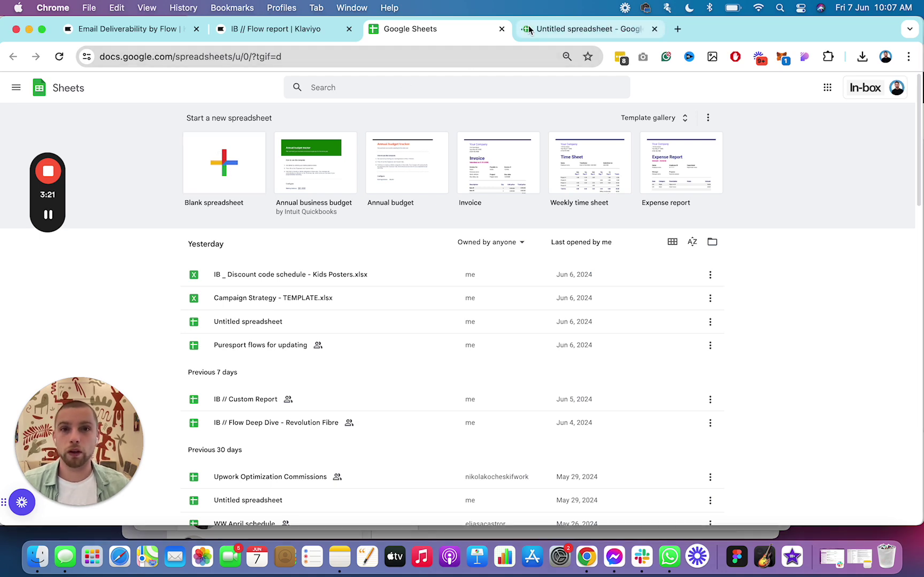
Import the downloaded IB Flow report - In-box - 2024-06-08.csv into the blank spreadsheet, replacing the current sheet
click(33, 94)
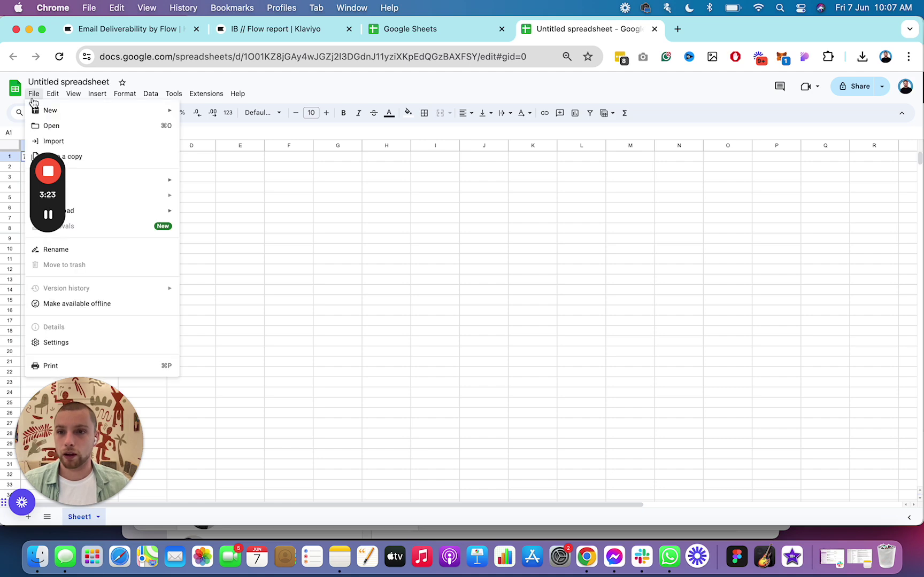
click(92, 141)
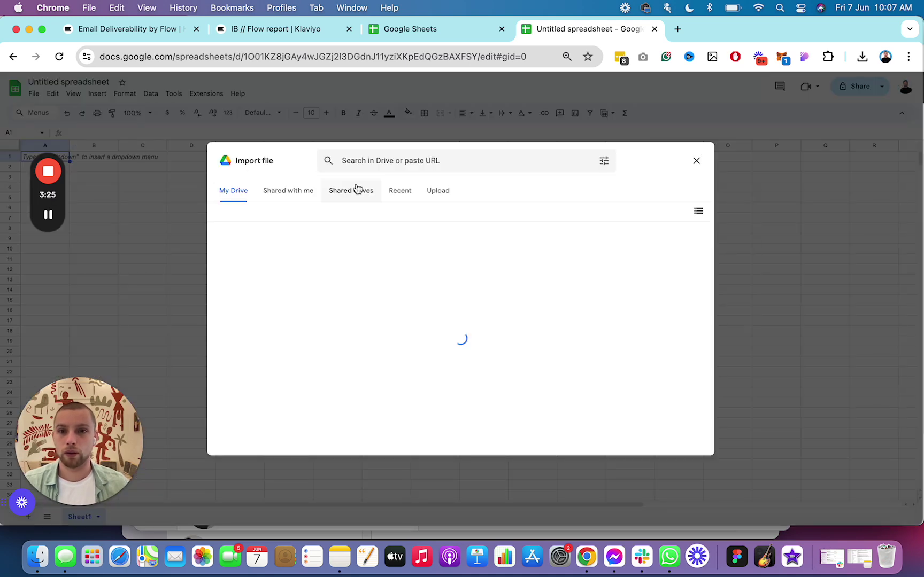
click(452, 193)
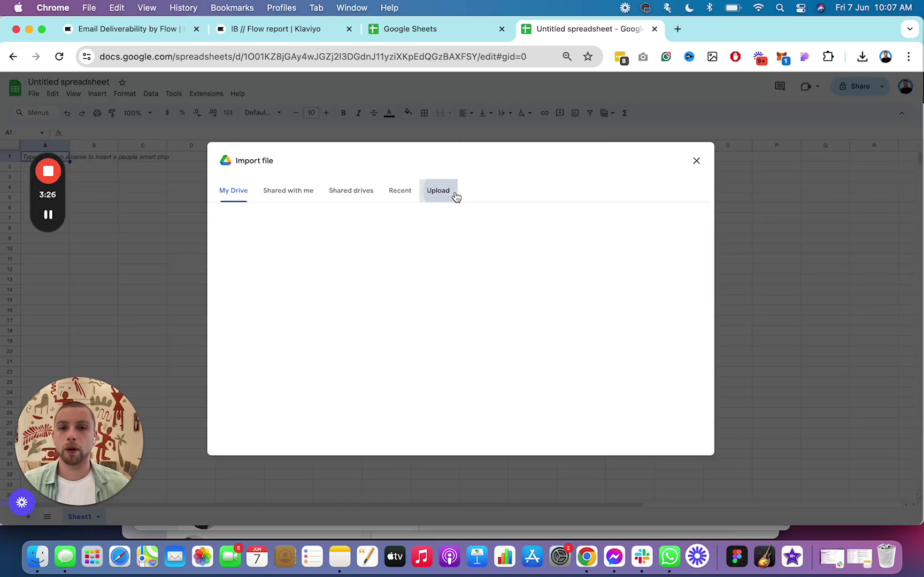
click(861, 56)
drag(748, 119, 376, 324)
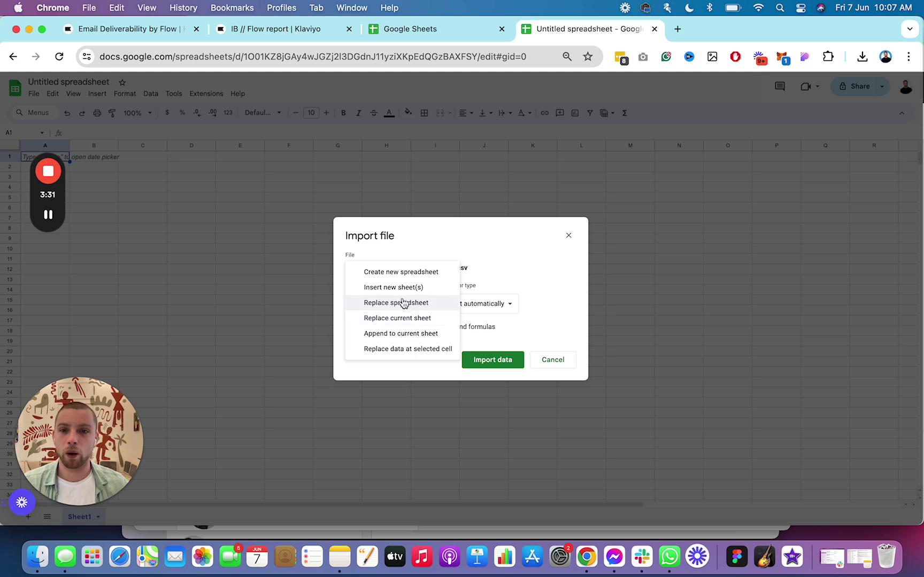
click(411, 318)
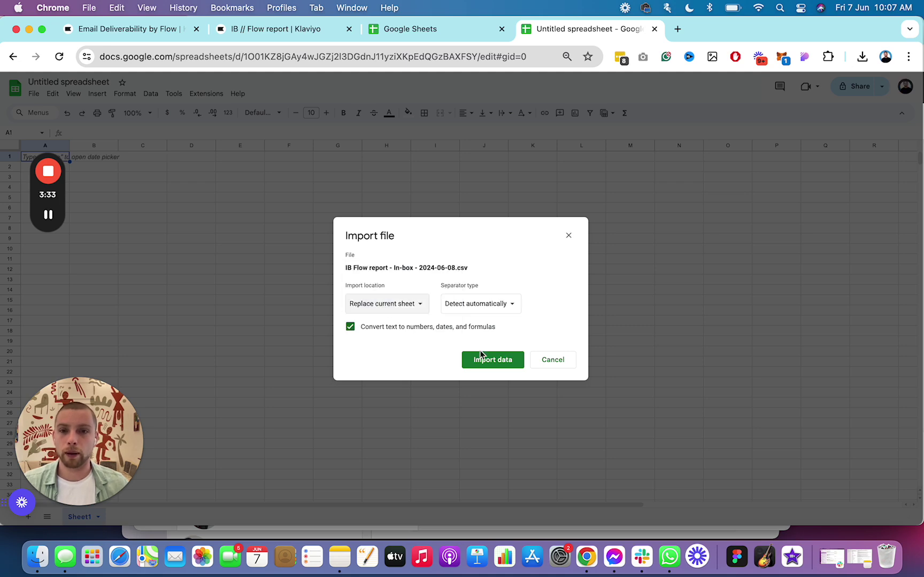
click(493, 360)
Open the existing IB // Custom Report spreadsheet as a formatted reference for the imported data
mouse_move(53, 185)
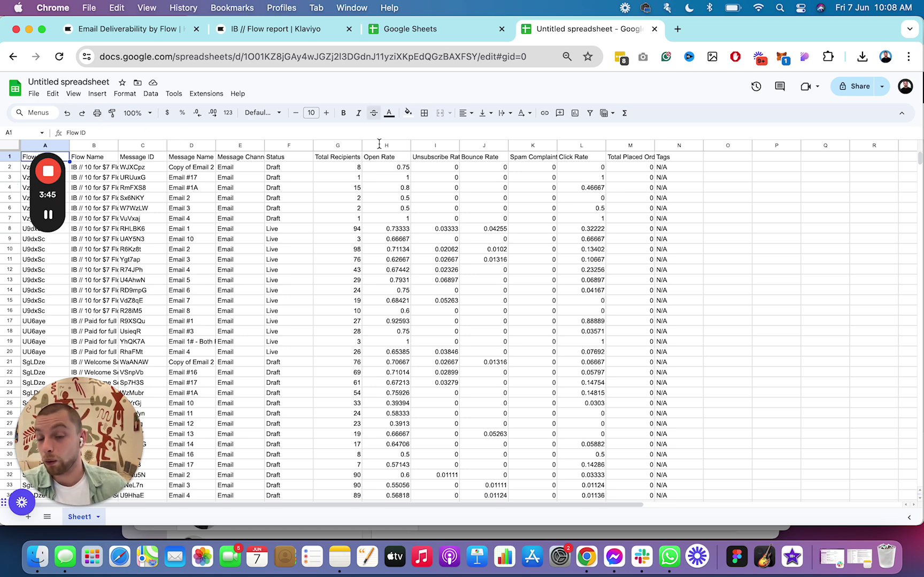
mouse_move(40, 224)
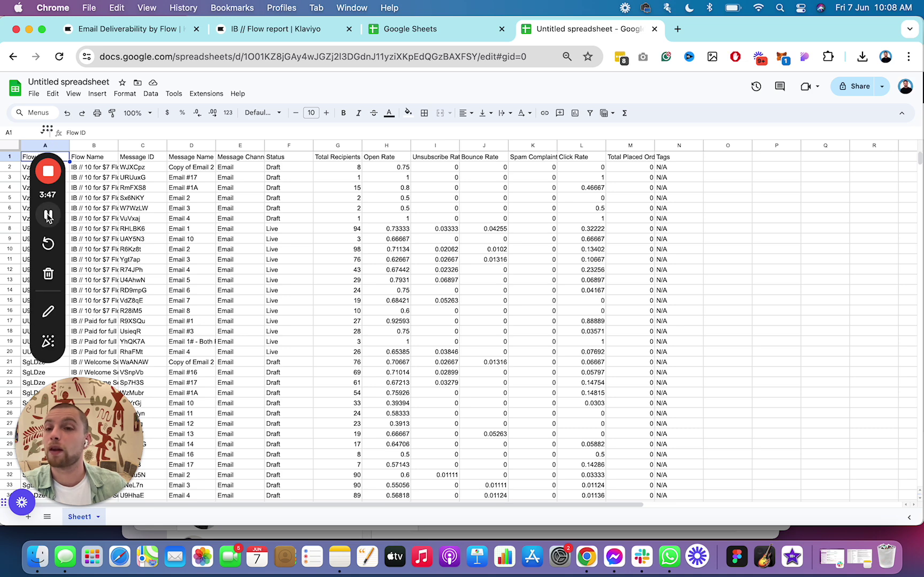
key(ctrl+shift+Tab)
drag(46, 129, 600, 164)
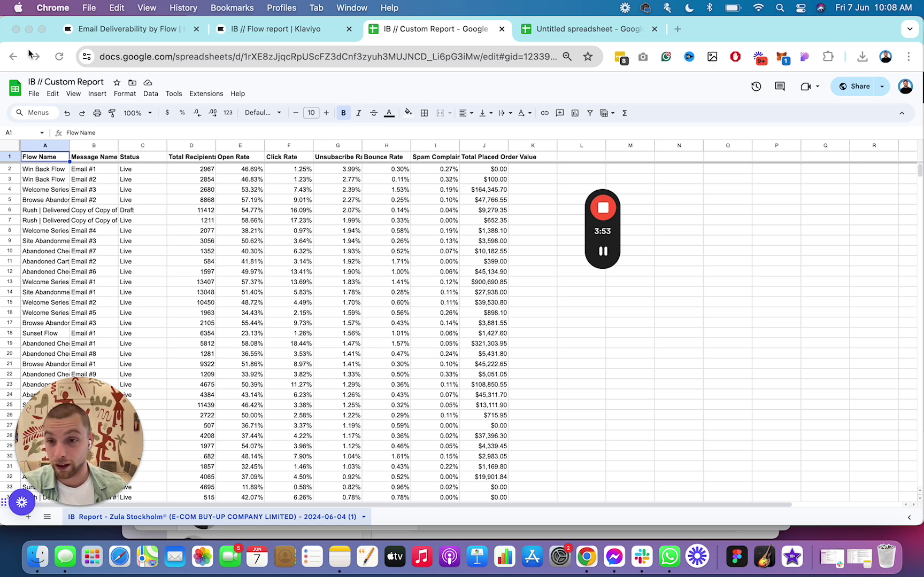
drag(98, 432, 682, 360)
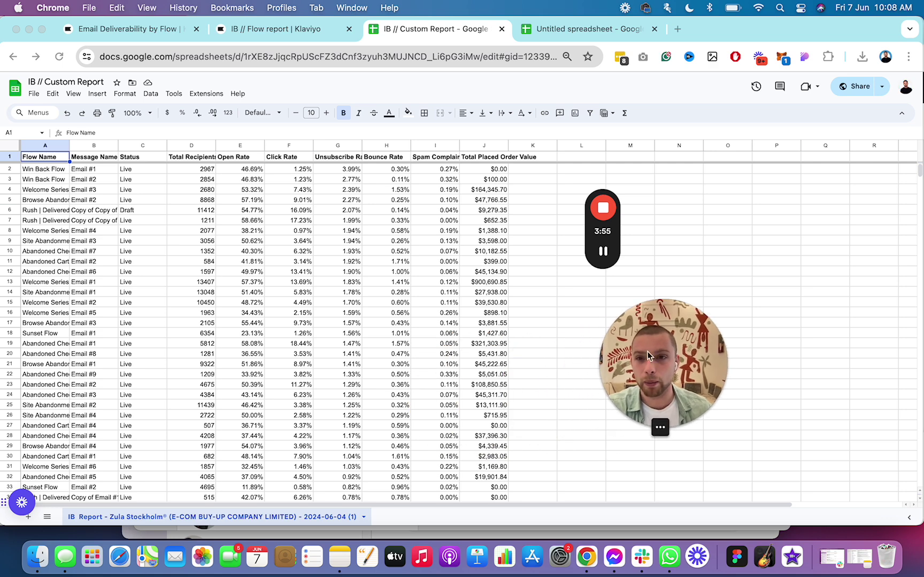
click(7, 157)
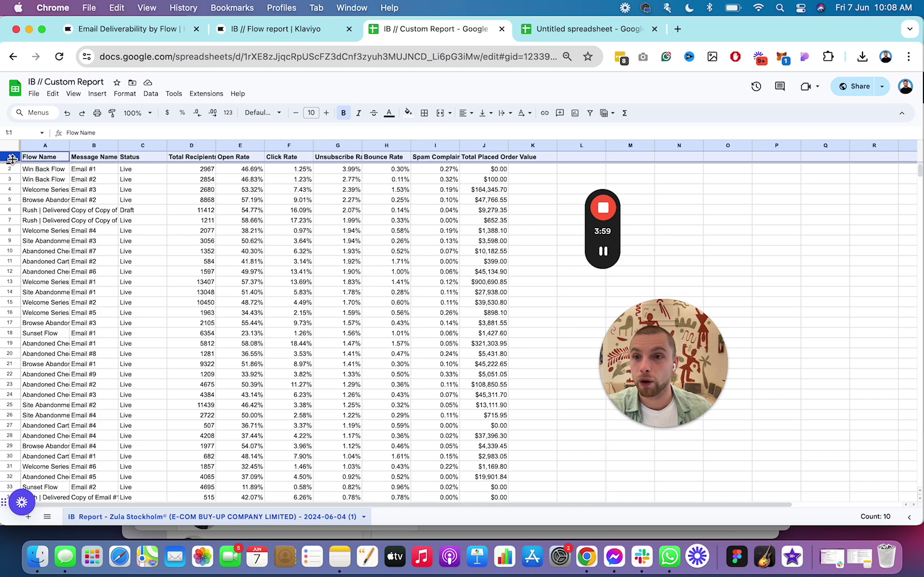
right_click(15, 160)
scroll(342, 230, down, 5)
scroll(315, 263, up, 5)
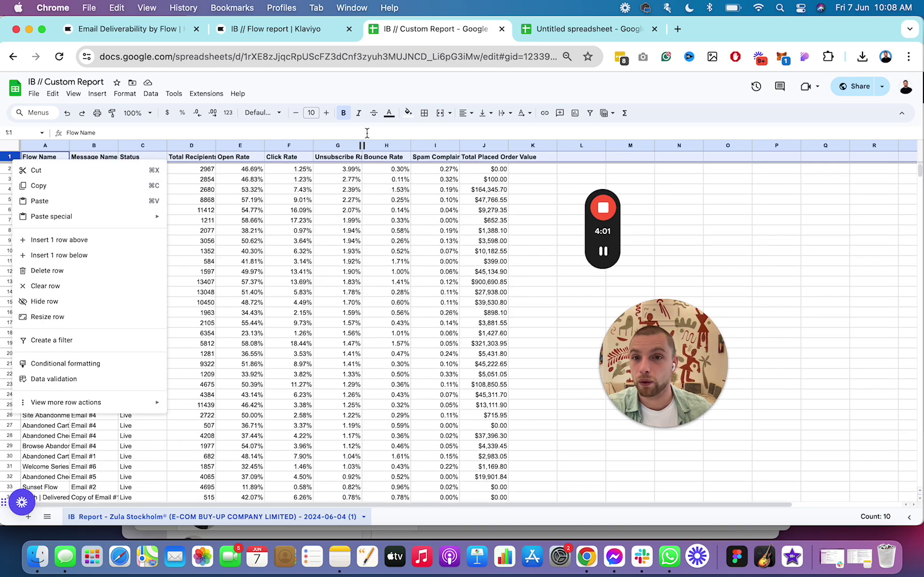
key(Escape)
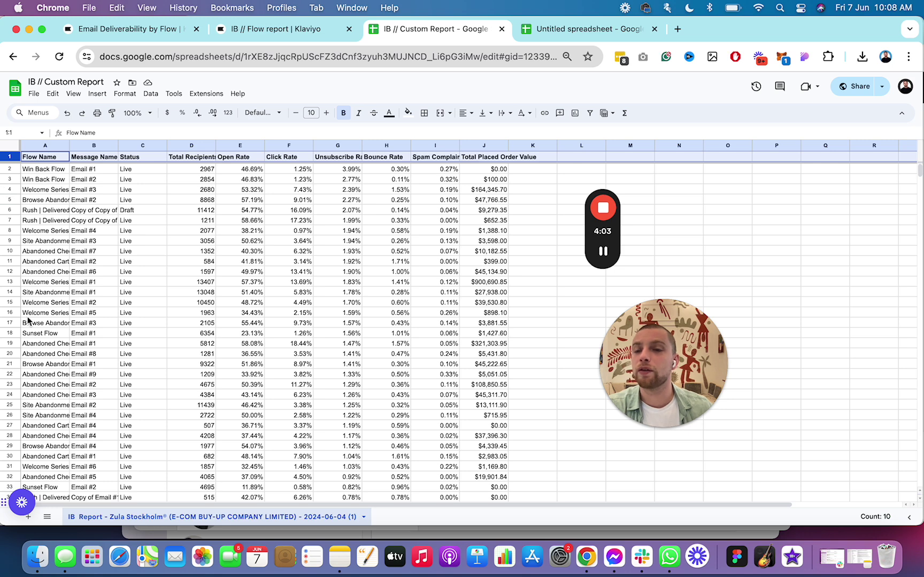
Return to the imported spreadsheet and examine its Flow ID, Message ID, Status, Message Channel and Tags columns
click(558, 37)
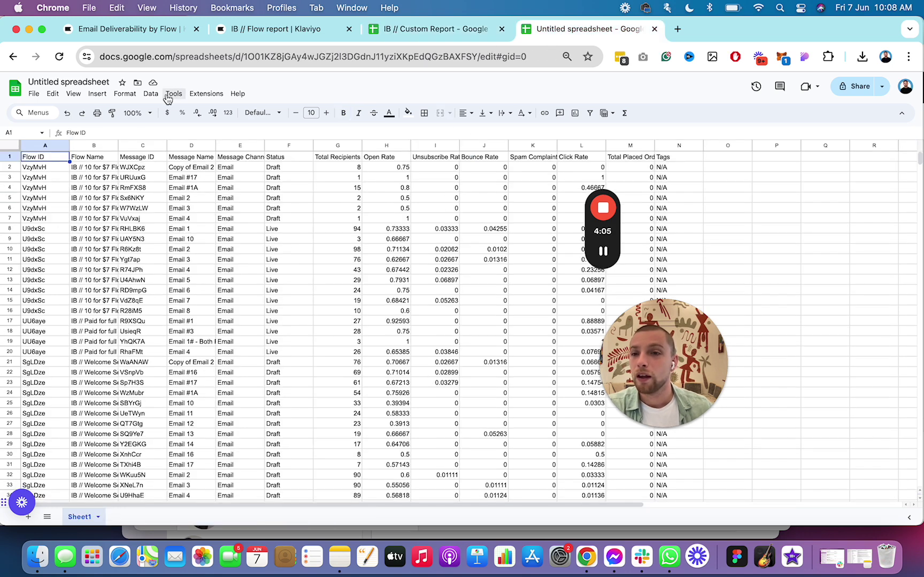
click(45, 146)
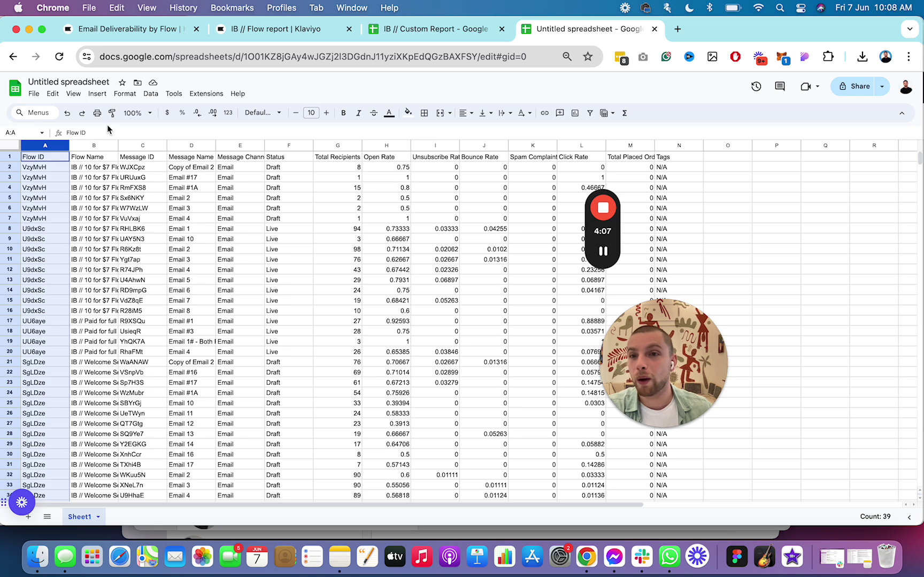
click(152, 145)
click(277, 147)
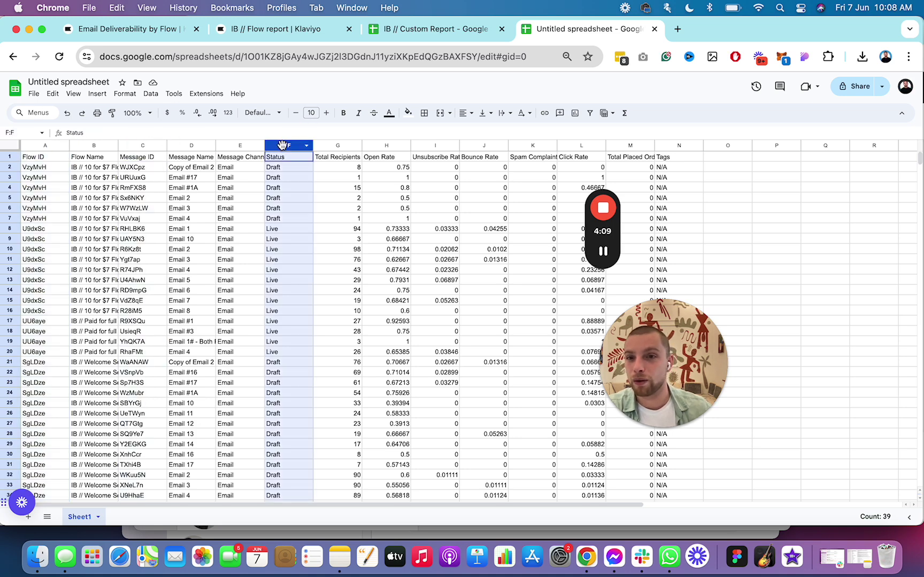
click(246, 147)
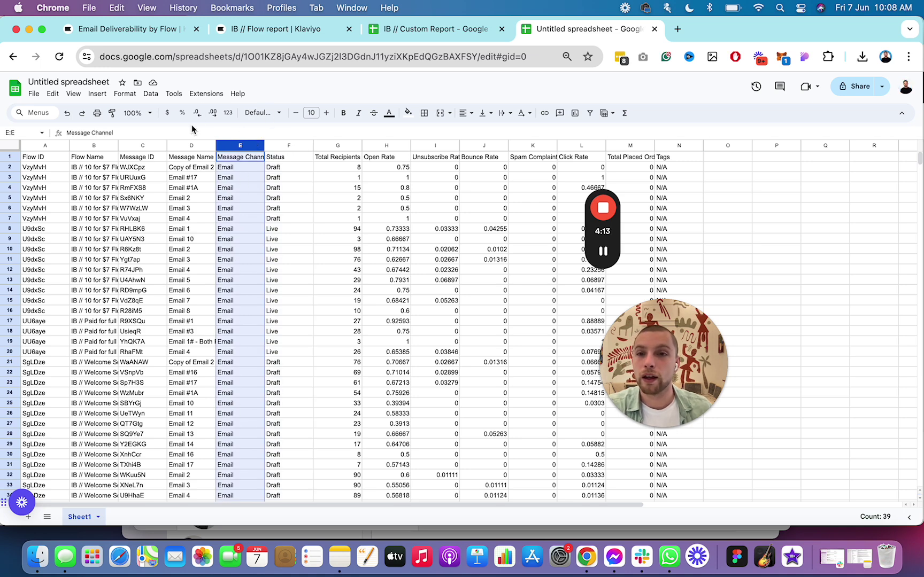
click(685, 147)
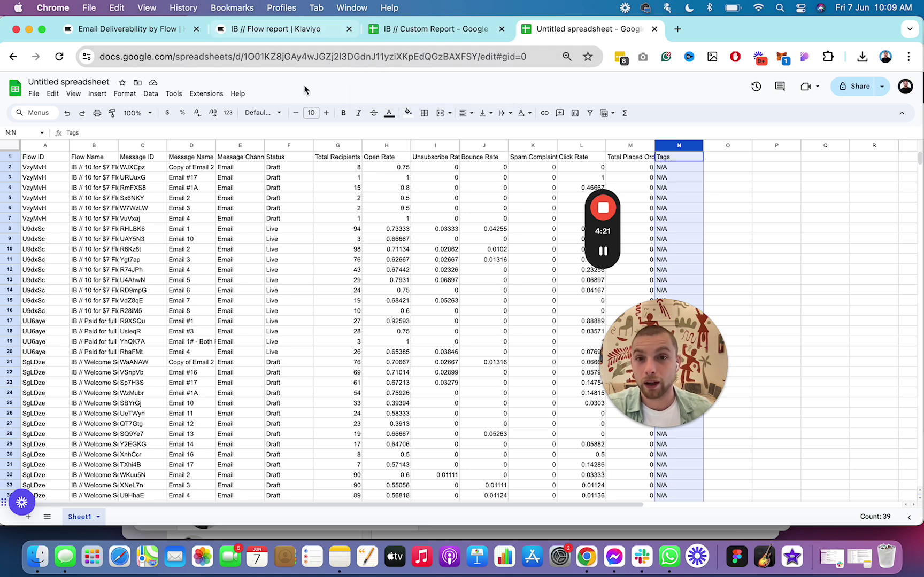
In IB // Custom Report, widen the Total Placed Order Value column so its whole header fits
click(483, 30)
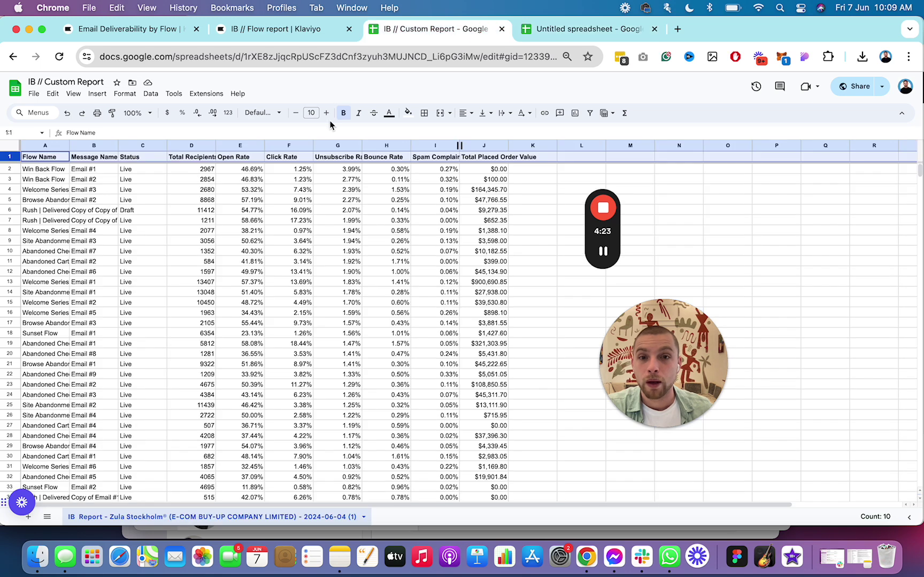
click(481, 209)
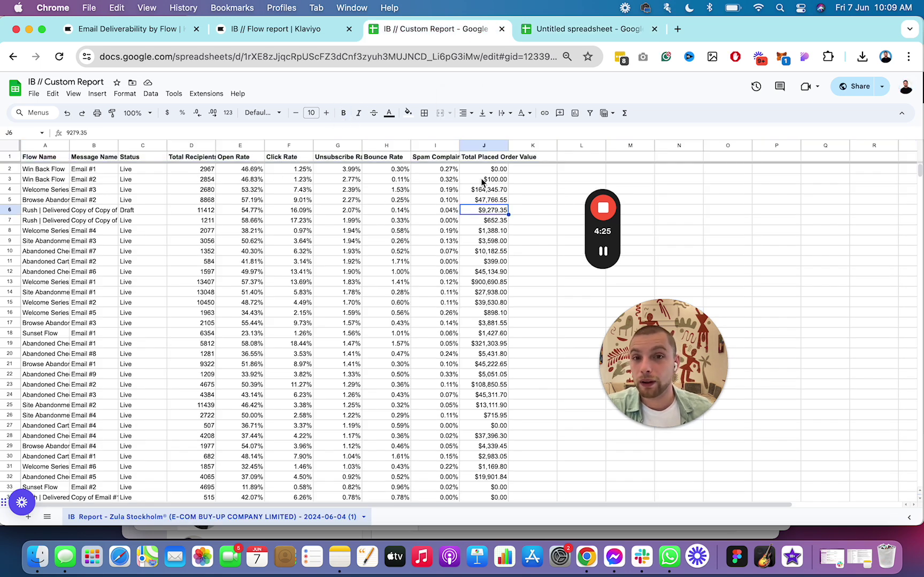
drag(513, 146, 559, 146)
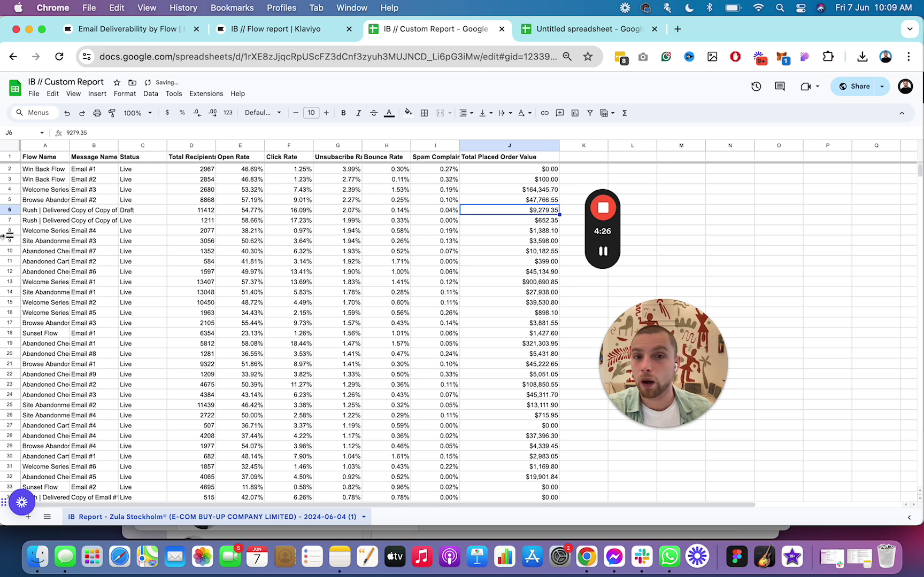
Examine the Win Back Flow rows' recipients, open rate and click rate, plus the whole Unsubscribe Rate column
click(36, 170)
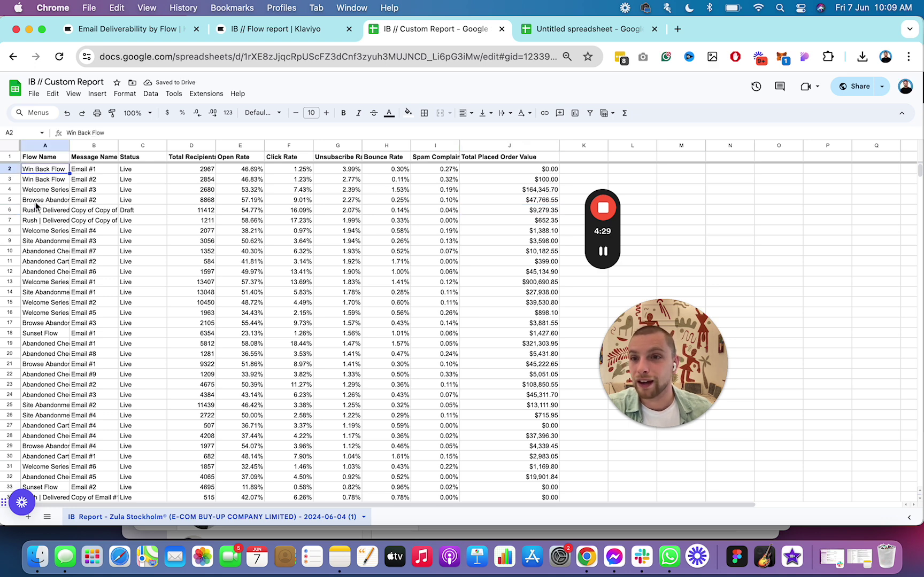
click(204, 179)
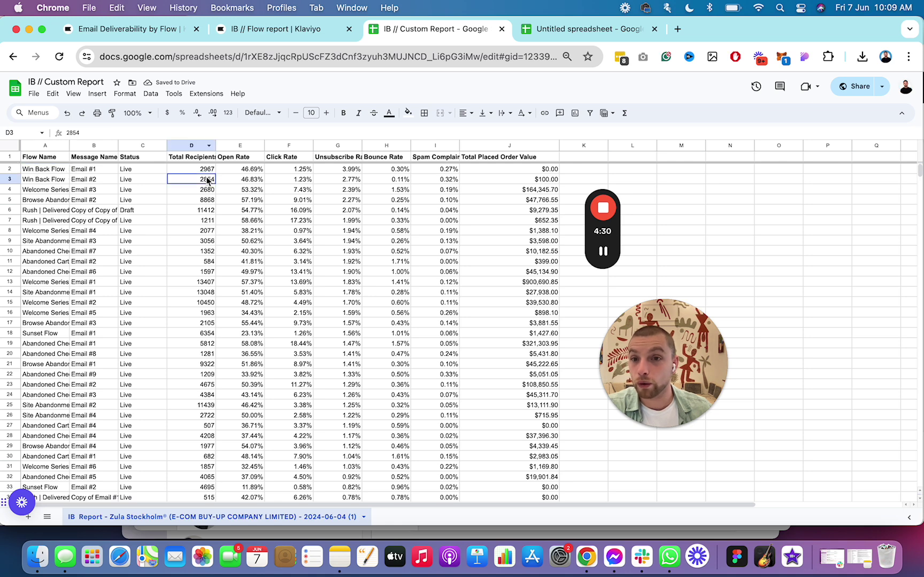
click(231, 171)
click(288, 171)
click(347, 170)
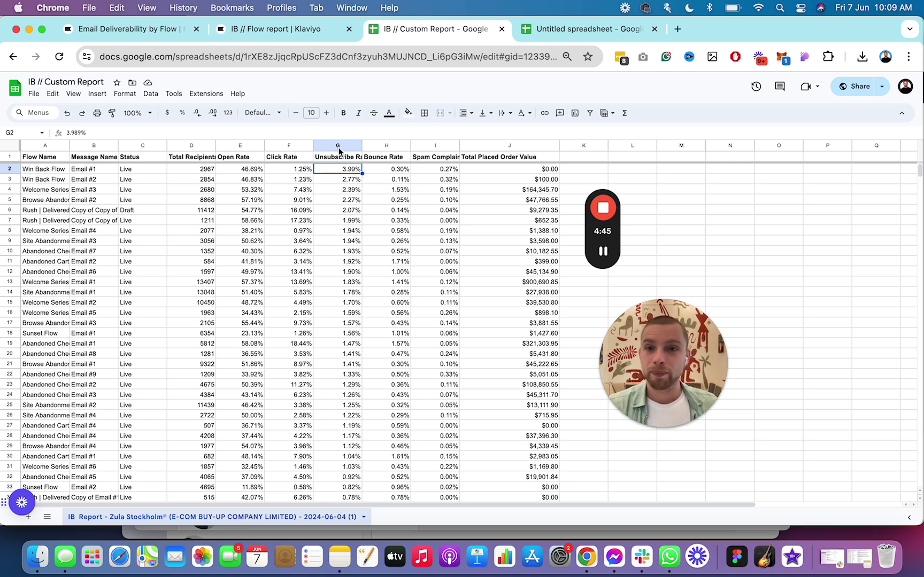
click(356, 146)
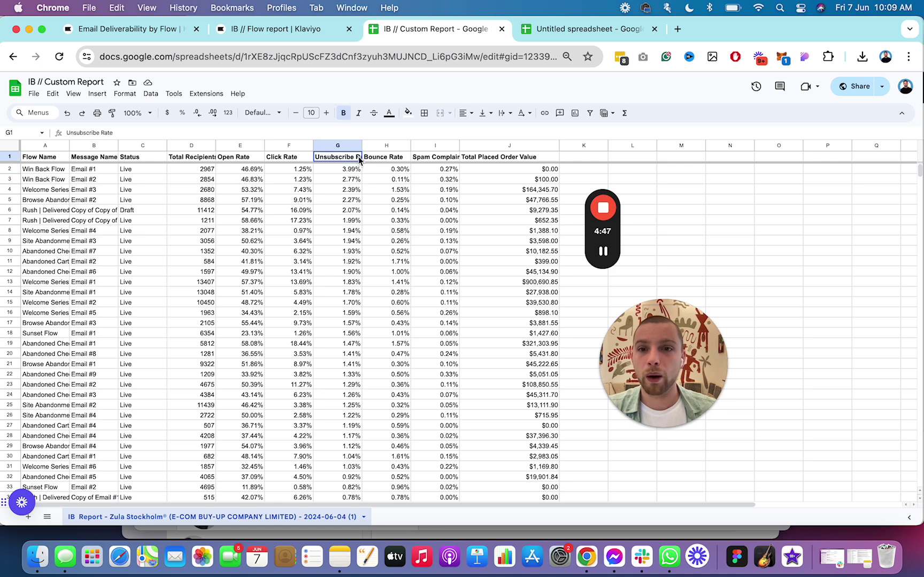
click(420, 370)
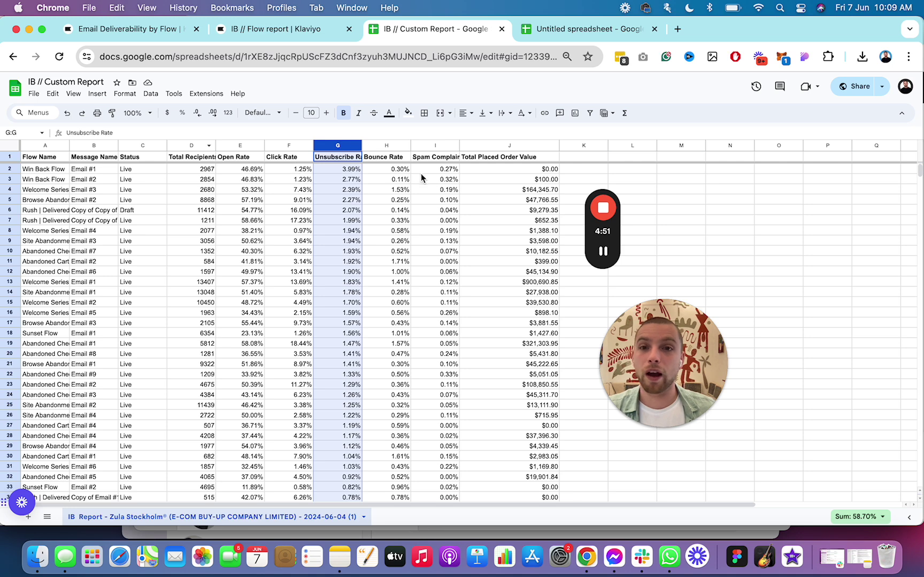
click(318, 170)
Compare the Open Rate number format in the imported spreadsheet with the percentage format used in IB // Custom Report
click(586, 29)
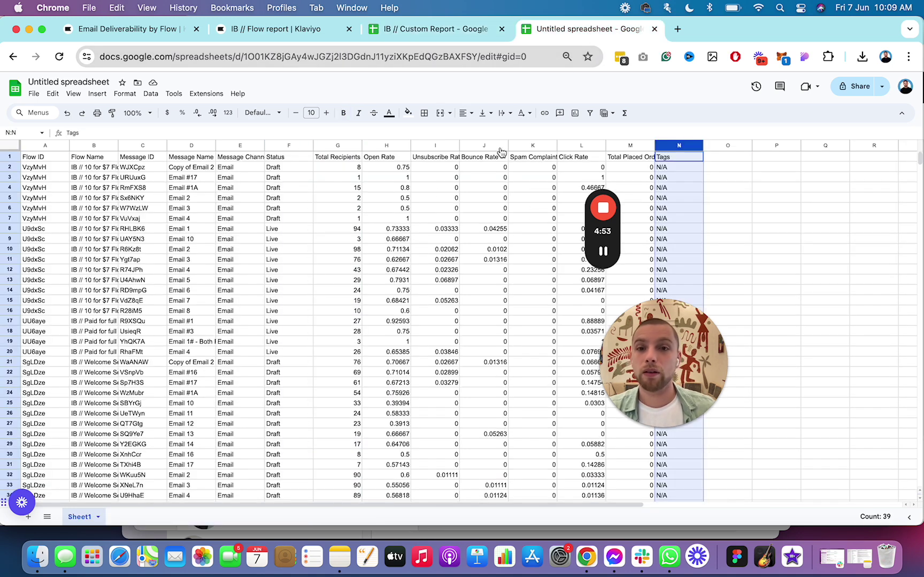
click(416, 169)
click(401, 170)
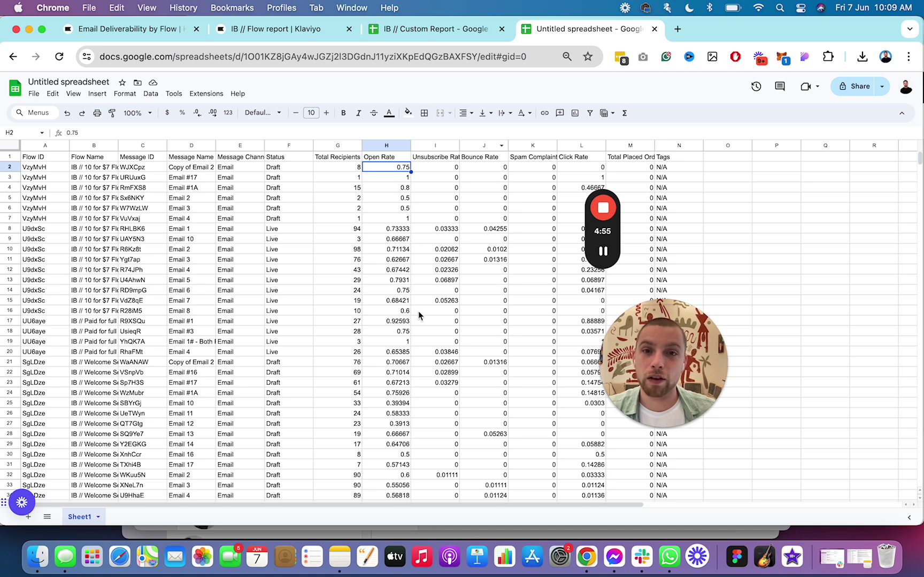
click(479, 31)
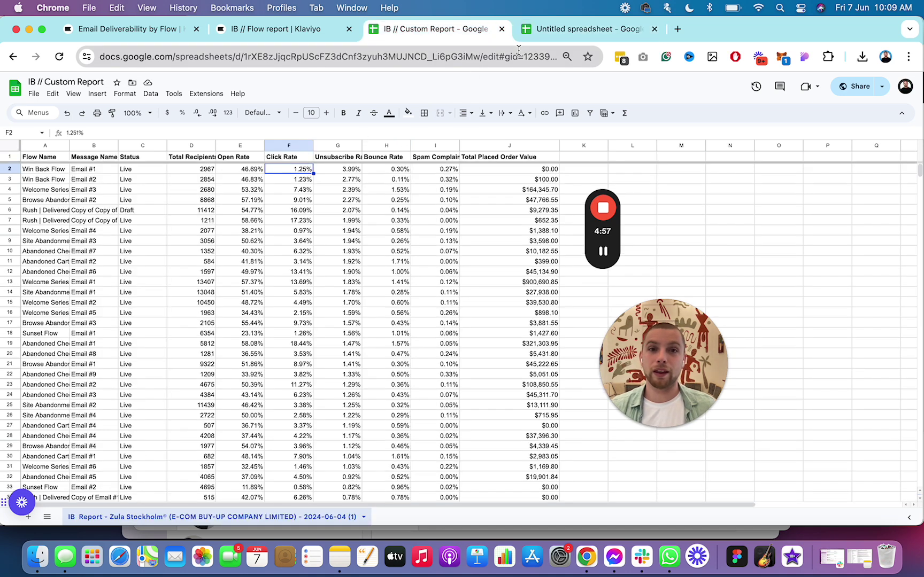
click(586, 29)
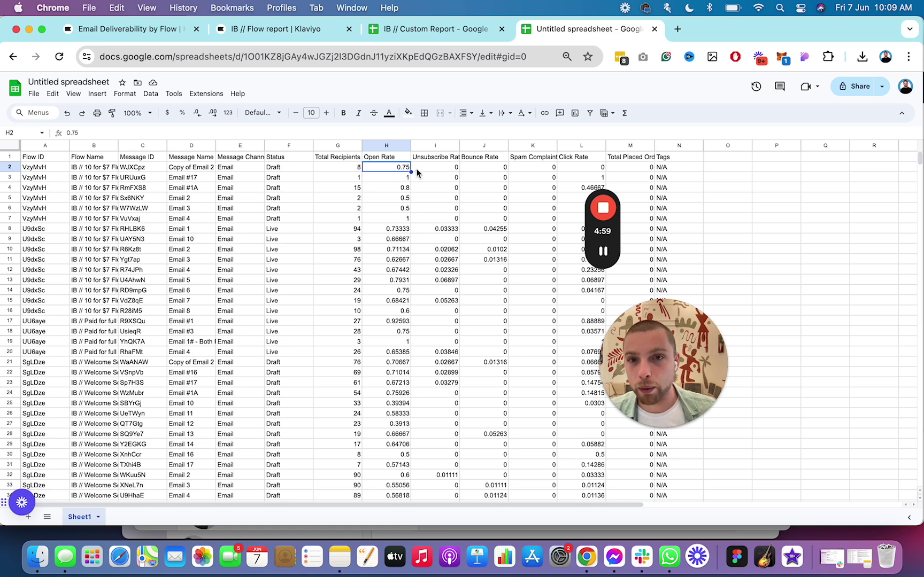
In IB // Custom Report, format the open, click, unsubscribe, bounce and spam complaint rates in E2:I57 as percentages
click(428, 29)
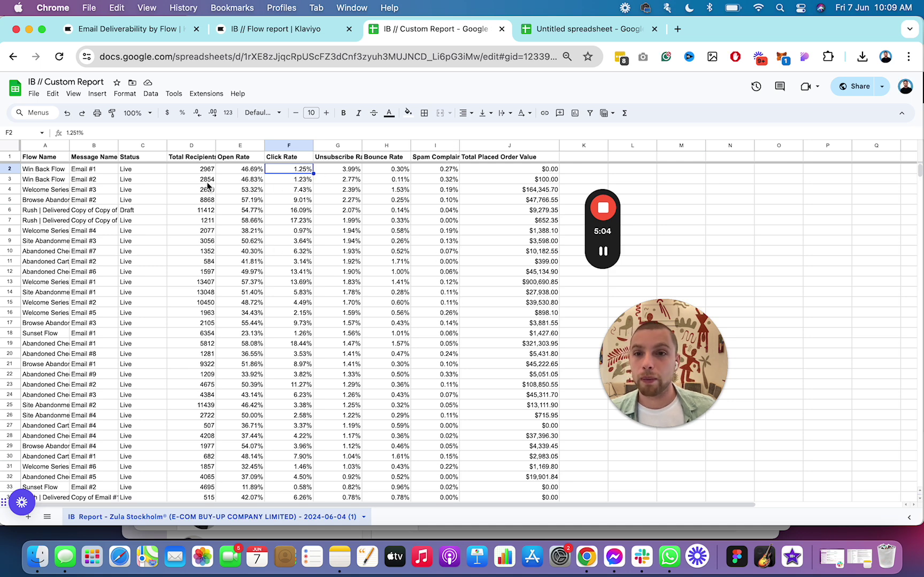
click(242, 170)
scroll(460, 329, down, 15)
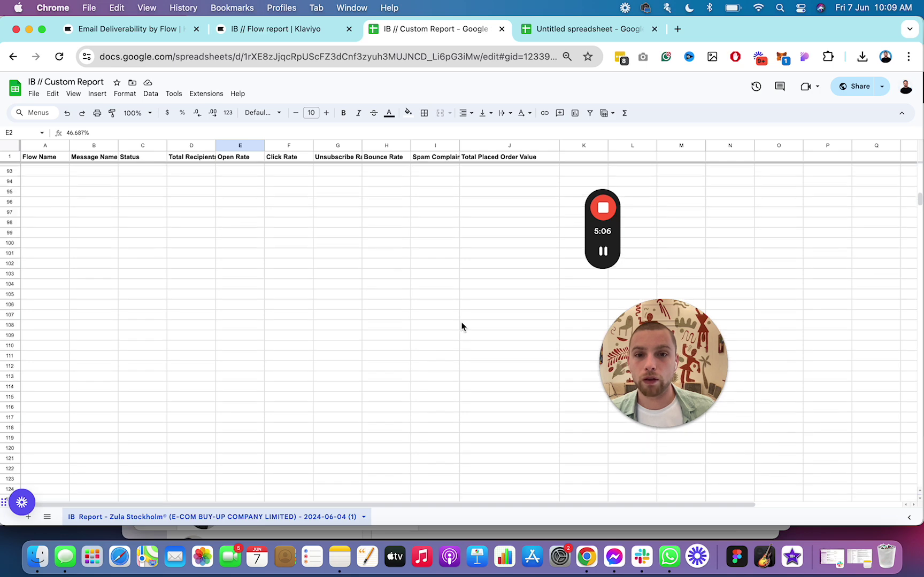
scroll(462, 324, up, 7)
shift+click(449, 231)
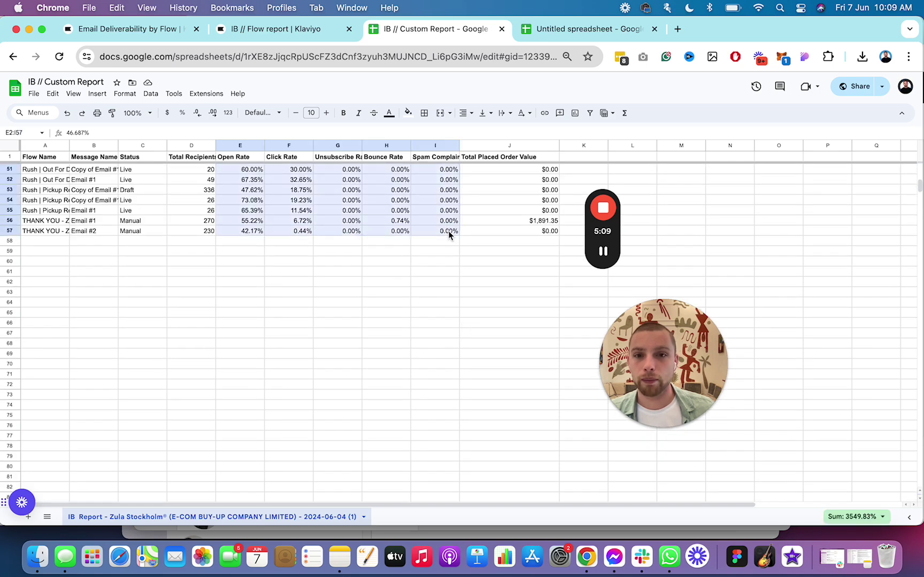
scroll(448, 235, up, 8)
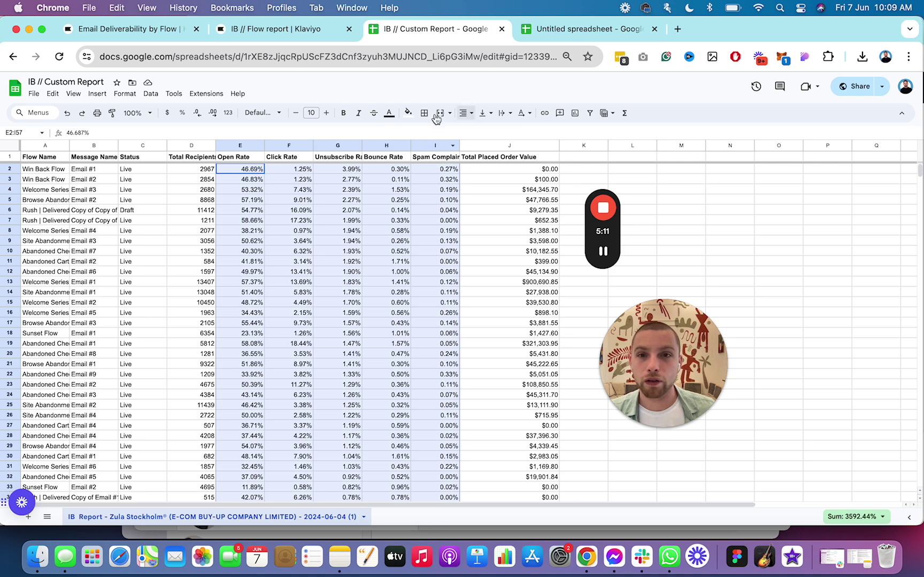
click(183, 112)
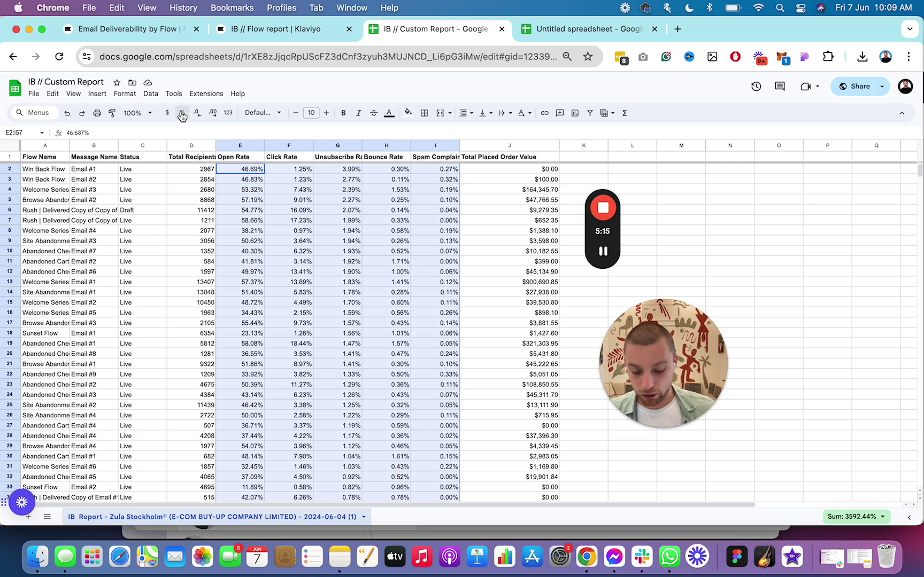
key(super+equal)
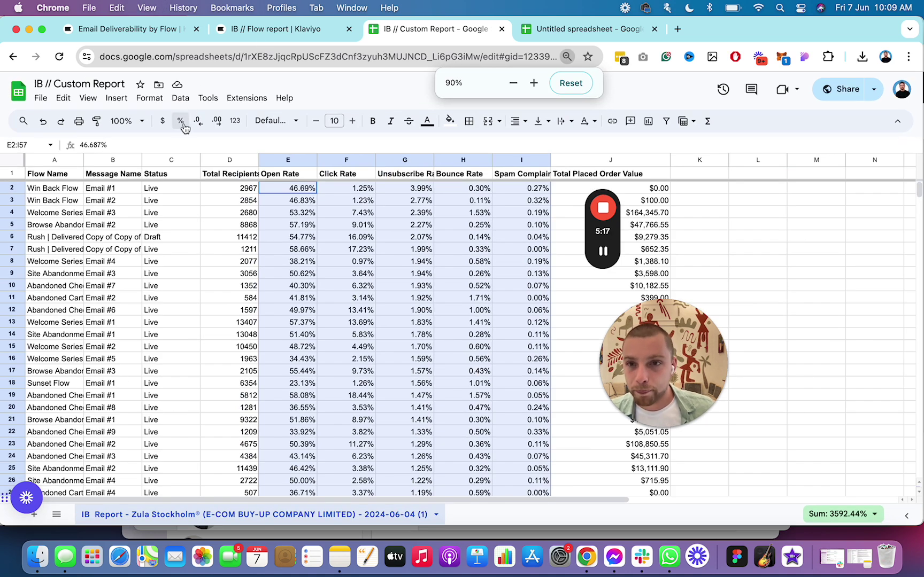
key(super+minus)
key(super+minus)
key(super+minus)
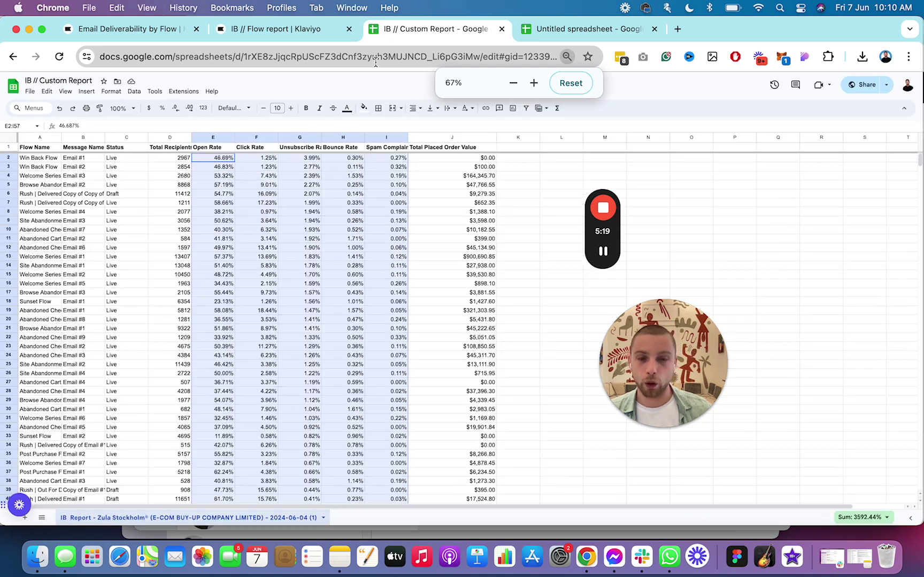
key(super+equal)
click(827, 210)
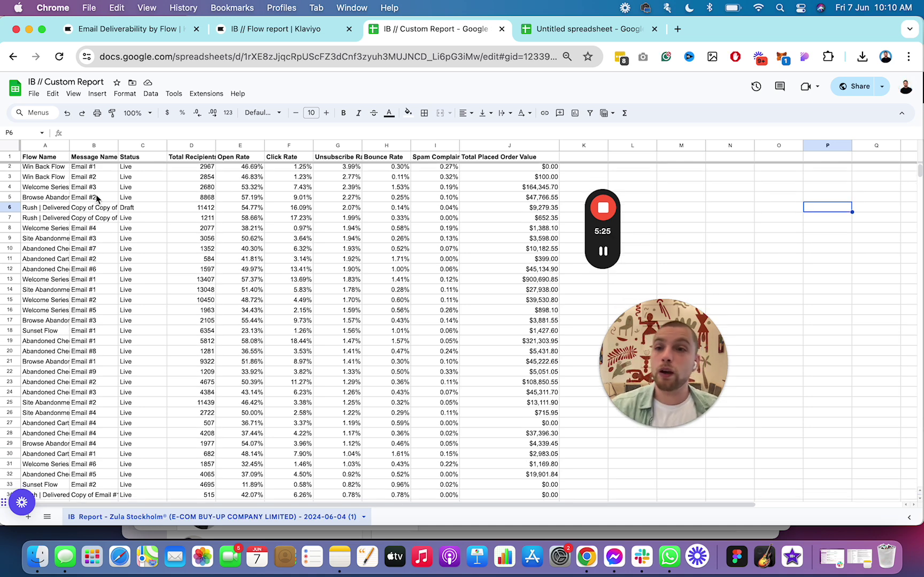
Examine the Win Back Flow Email #1 row, covering its status, open, click, unsubscribe and spam complaint rates and total placed order value
click(46, 169)
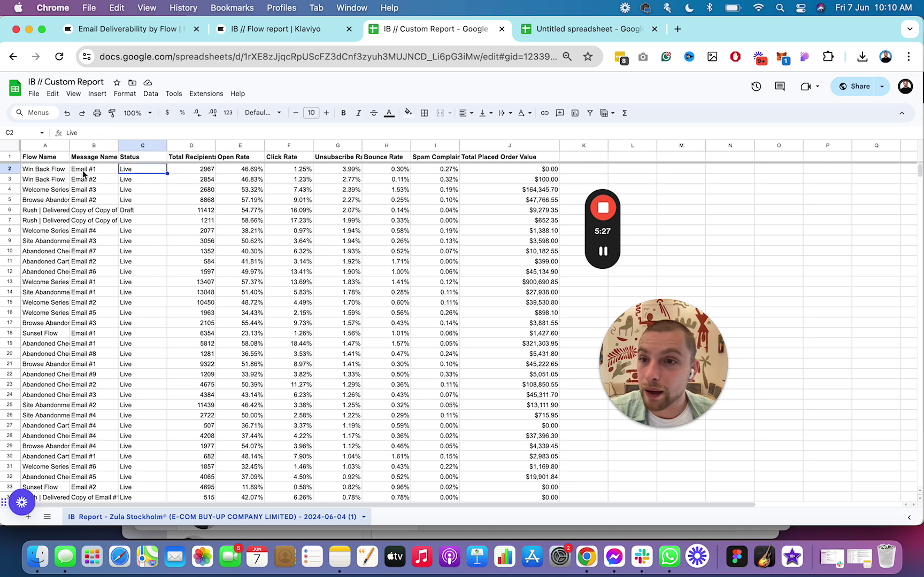
click(86, 170)
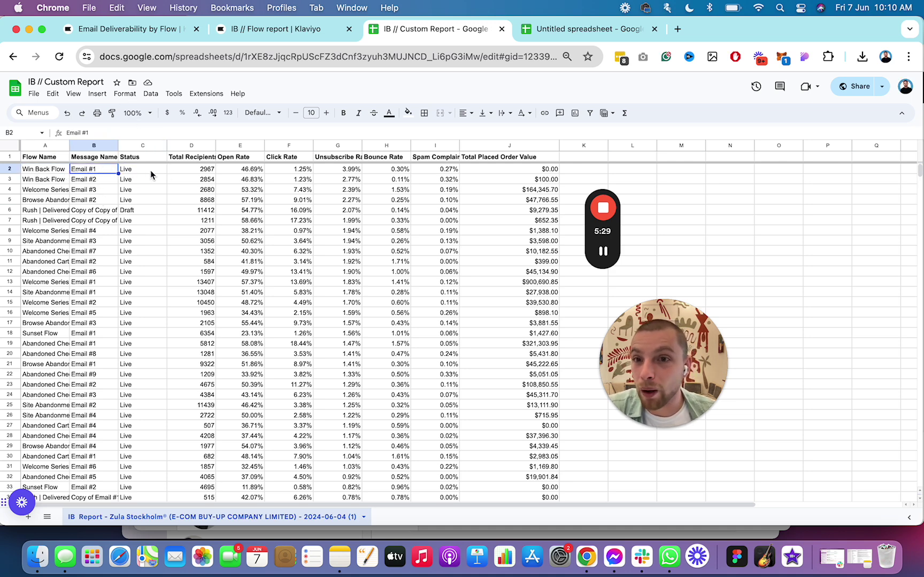
click(345, 170)
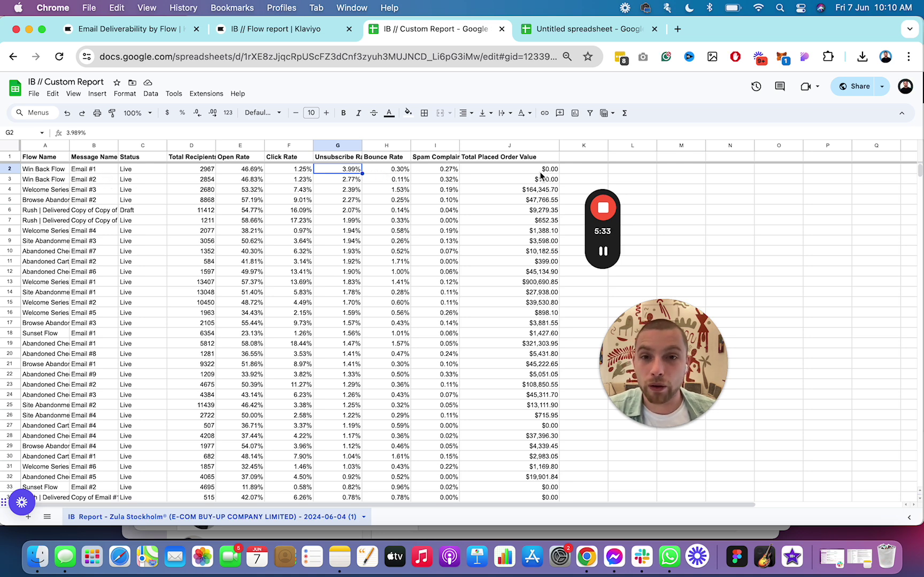
click(67, 170)
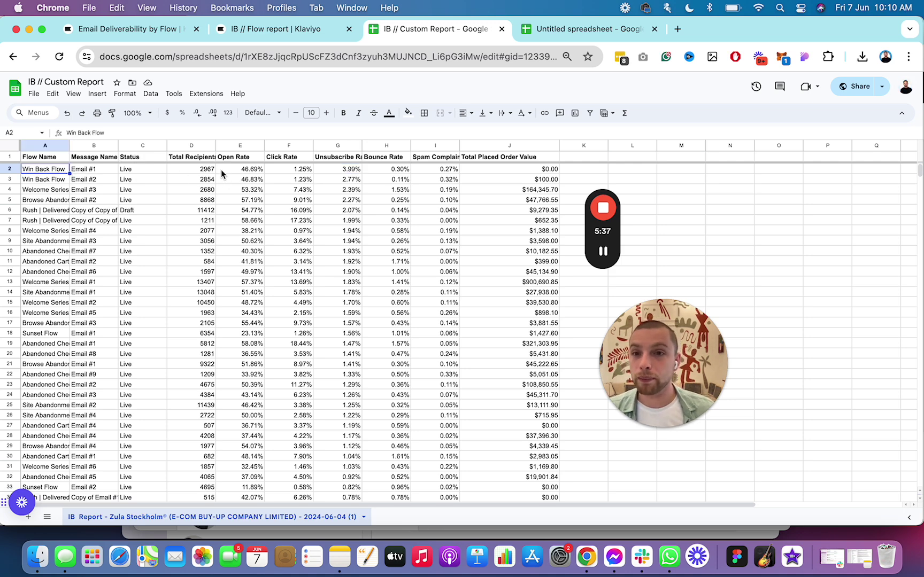
click(261, 171)
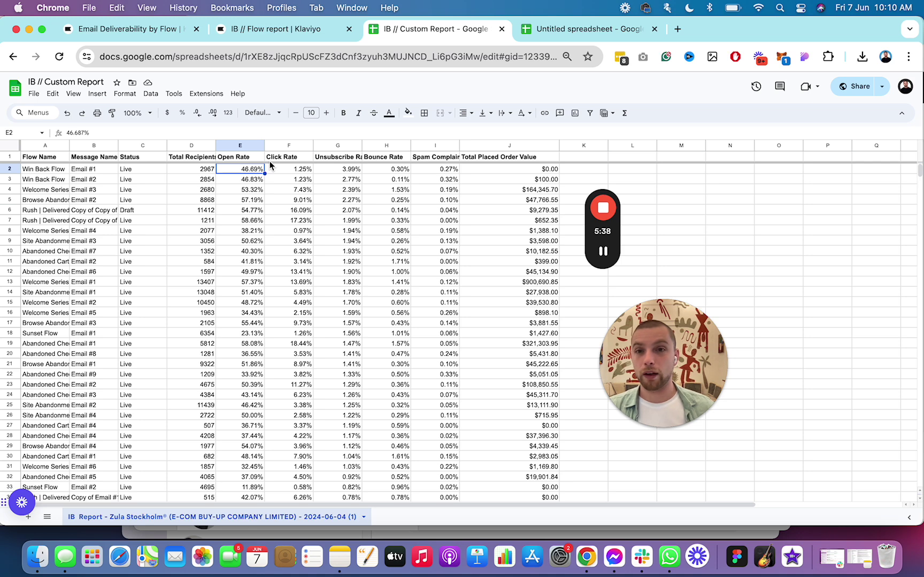
click(294, 170)
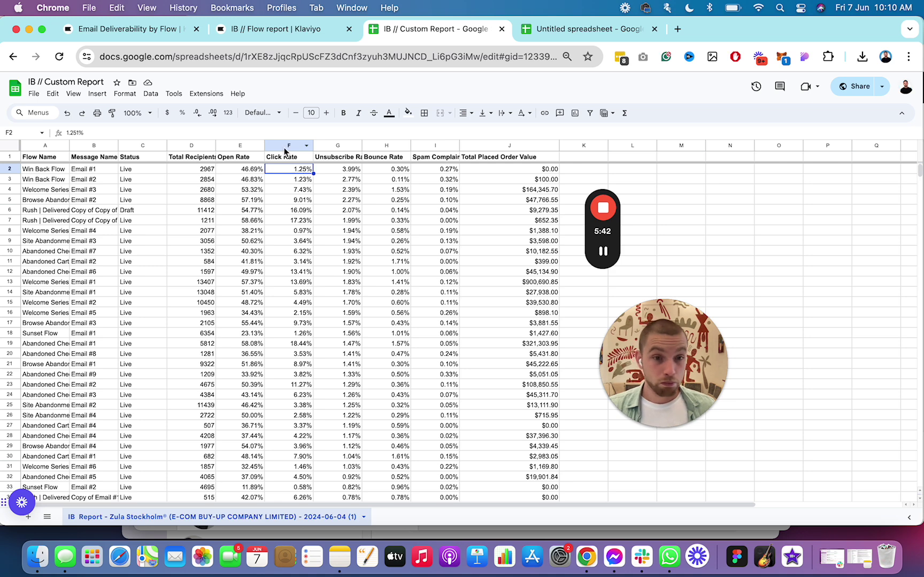
click(325, 170)
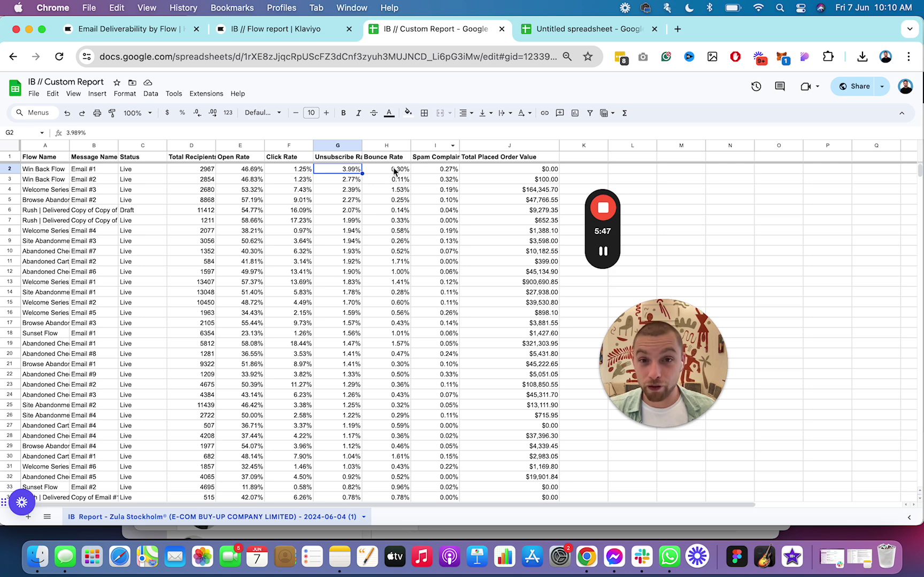
click(443, 169)
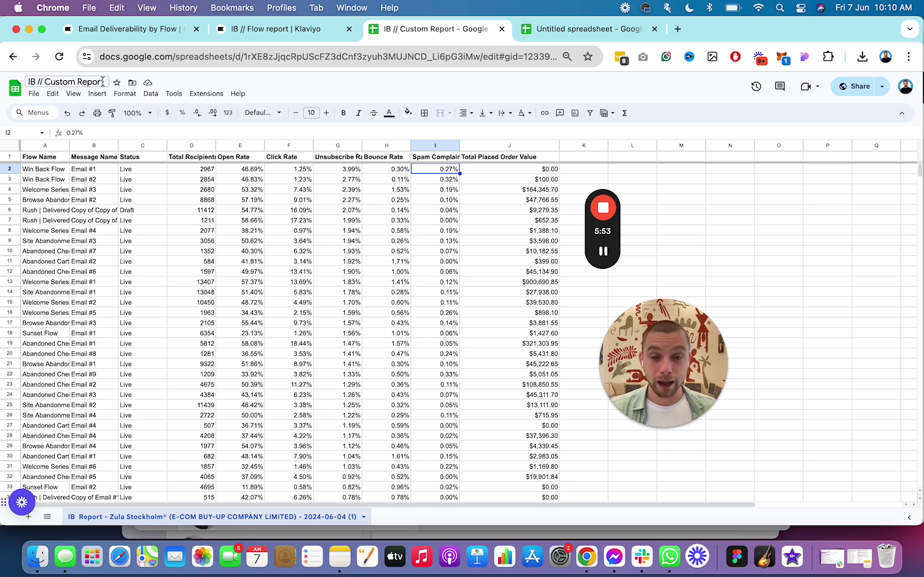
click(540, 170)
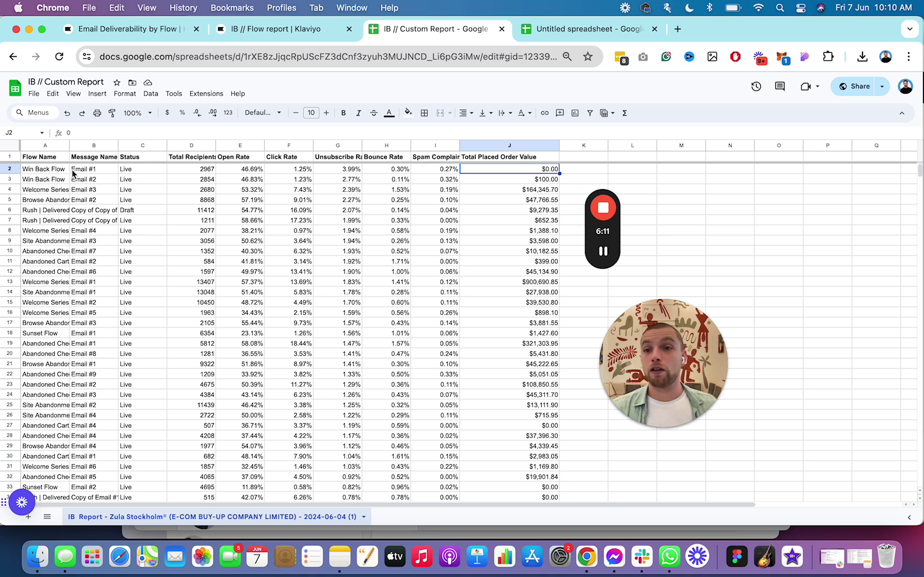
click(62, 166)
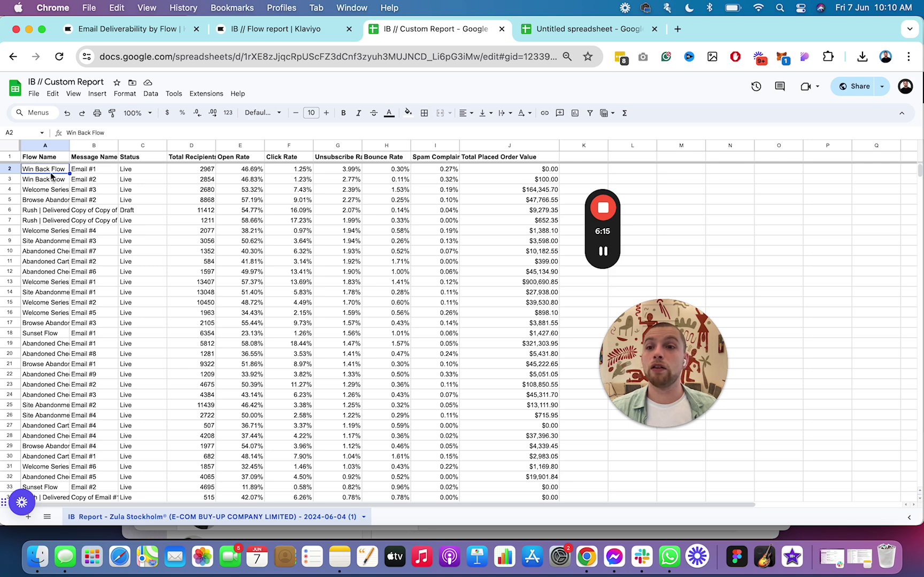
click(10, 168)
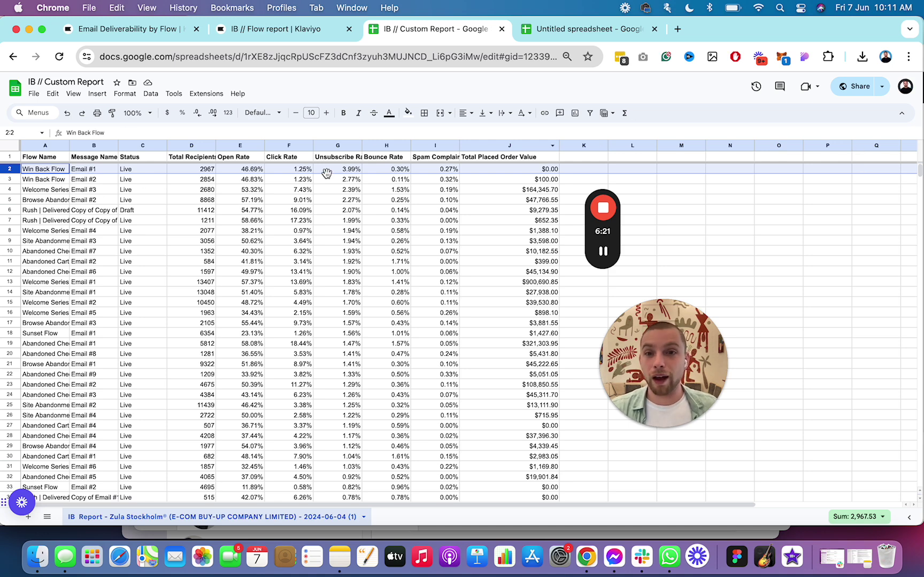
key(Down)
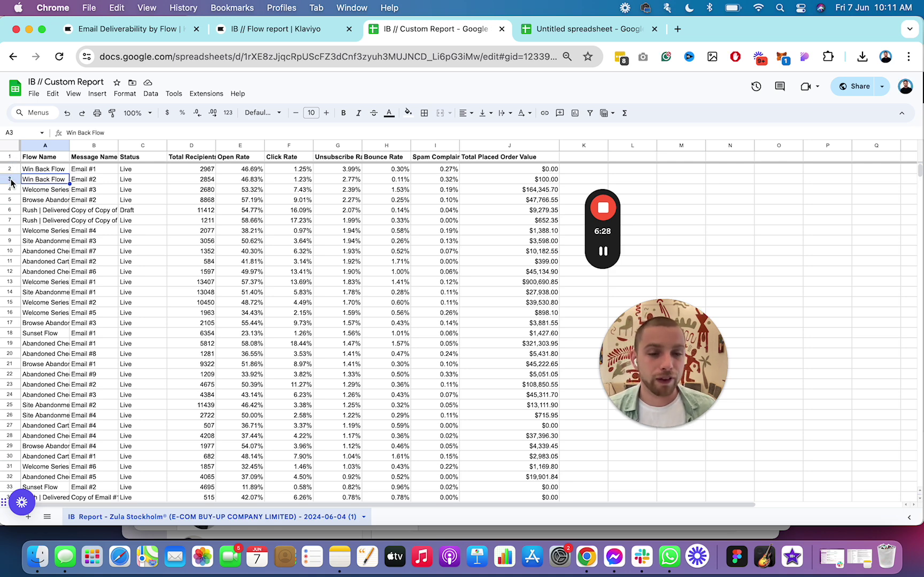
click(14, 181)
drag(674, 173, 514, 171)
key(super+z)
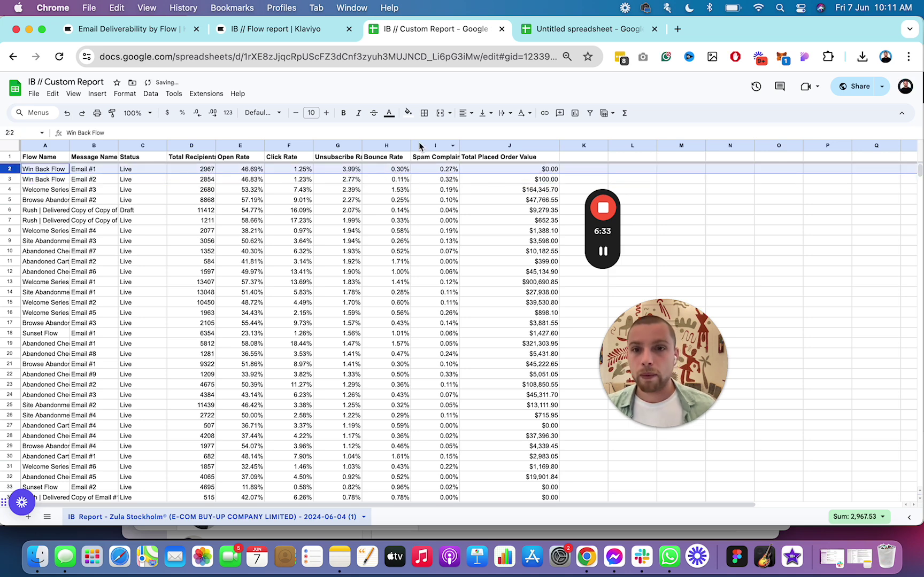
Examine the Win Back Flow Email #2 row's open, click, unsubscribe, bounce and spam complaint rates and its total placed order value
click(348, 181)
click(241, 182)
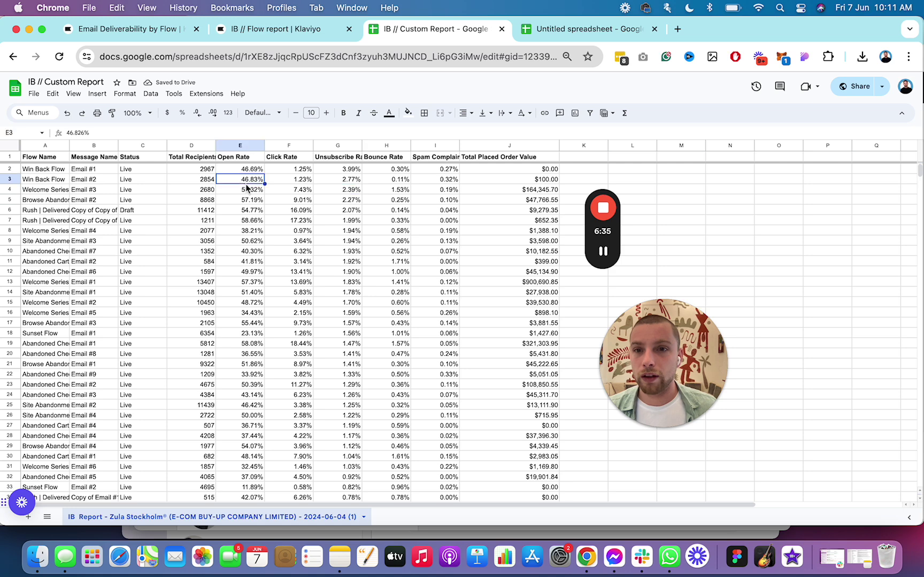
click(298, 182)
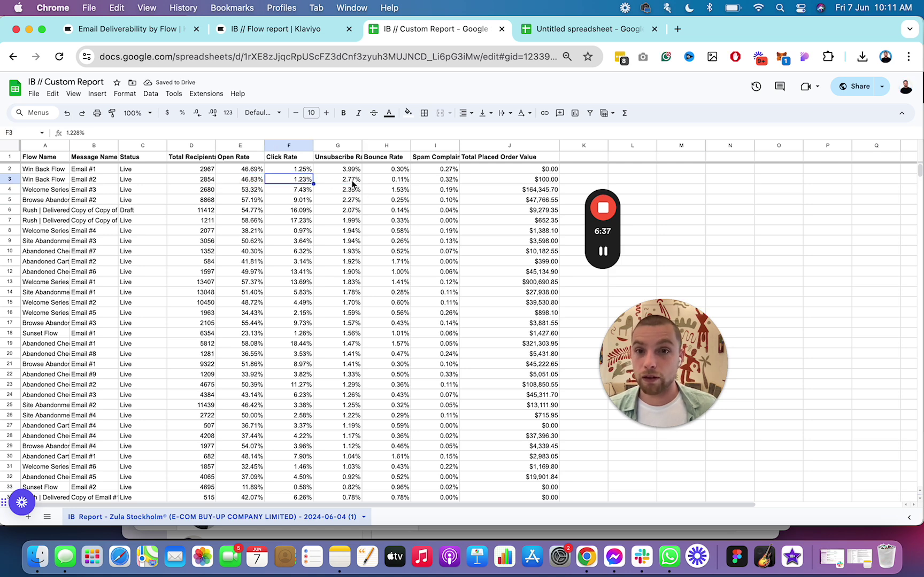
click(353, 182)
click(402, 182)
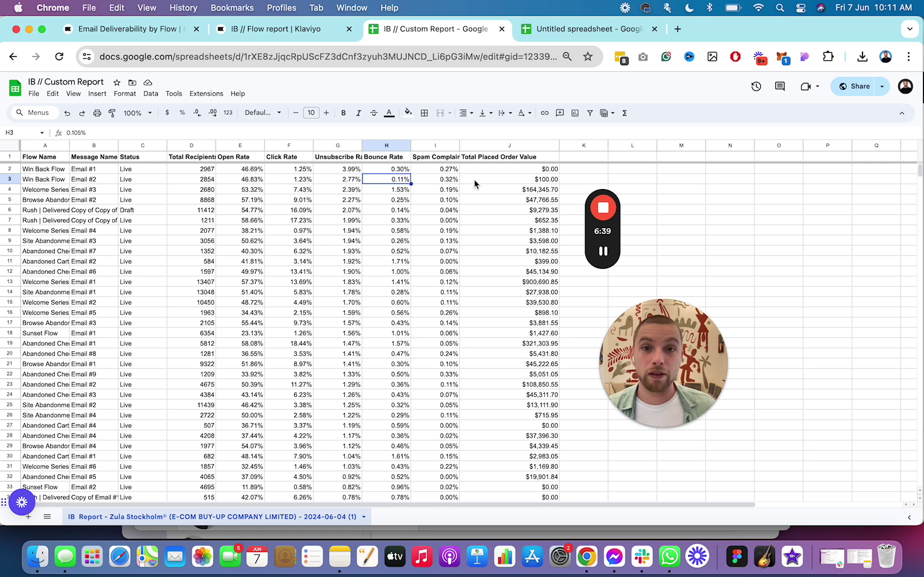
click(449, 181)
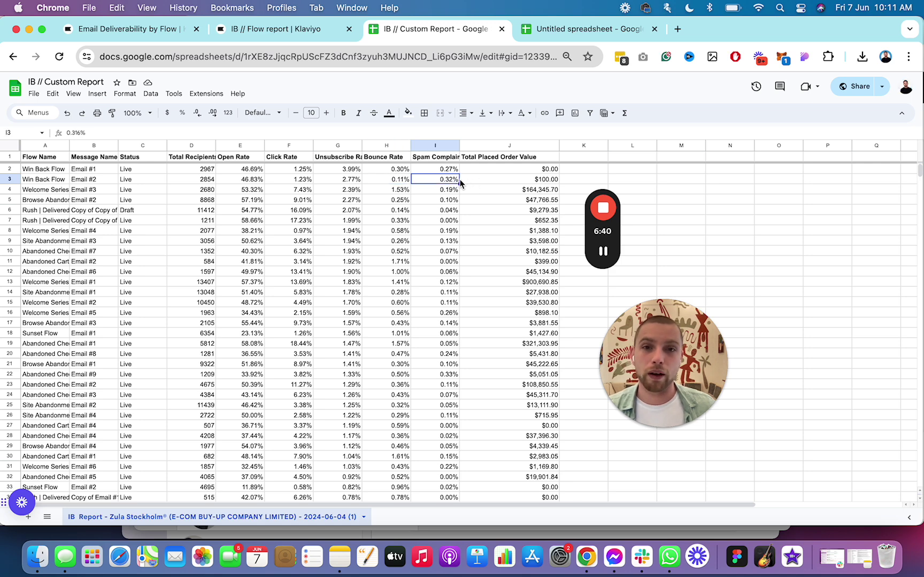
click(529, 176)
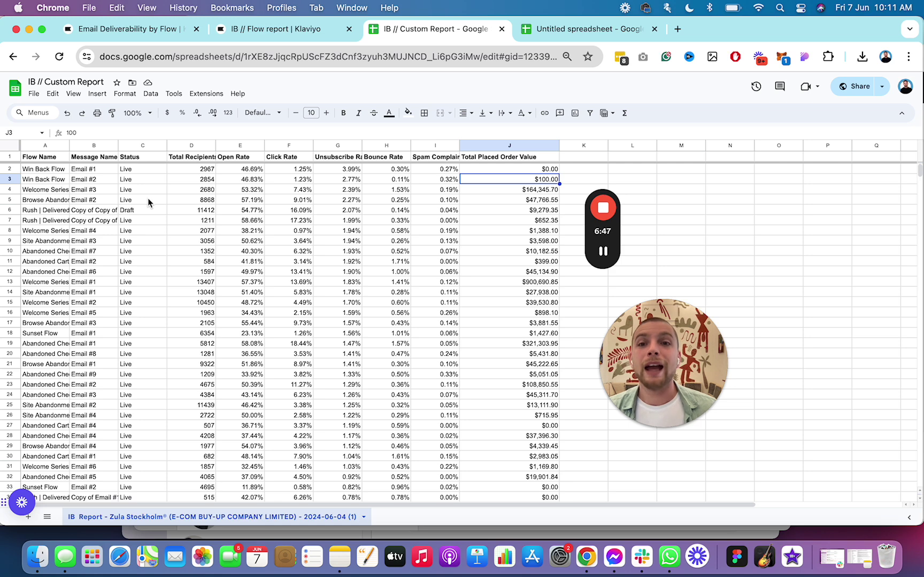
Examine the Welcome Series Email #3 row's unsubscribe, click, open and bounce rates together with its total placed order value
click(53, 192)
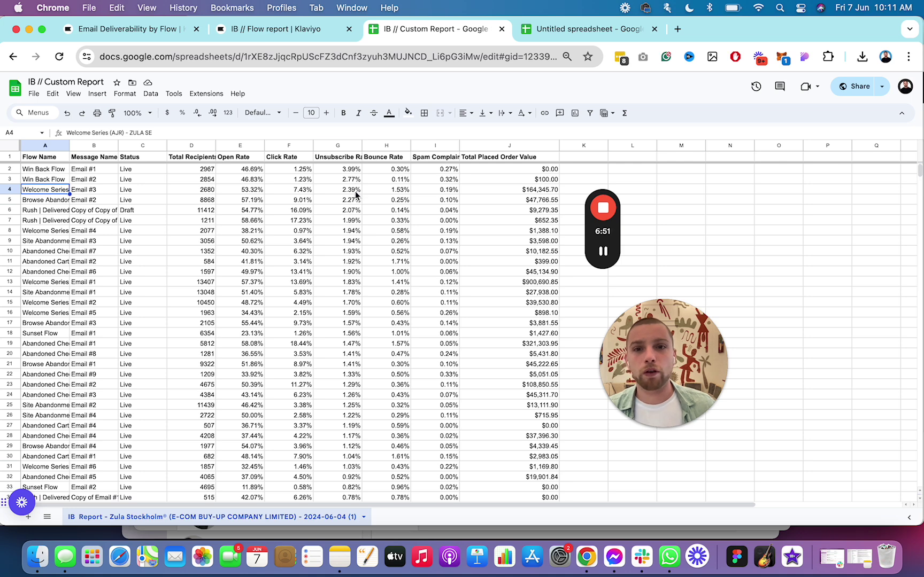
click(355, 190)
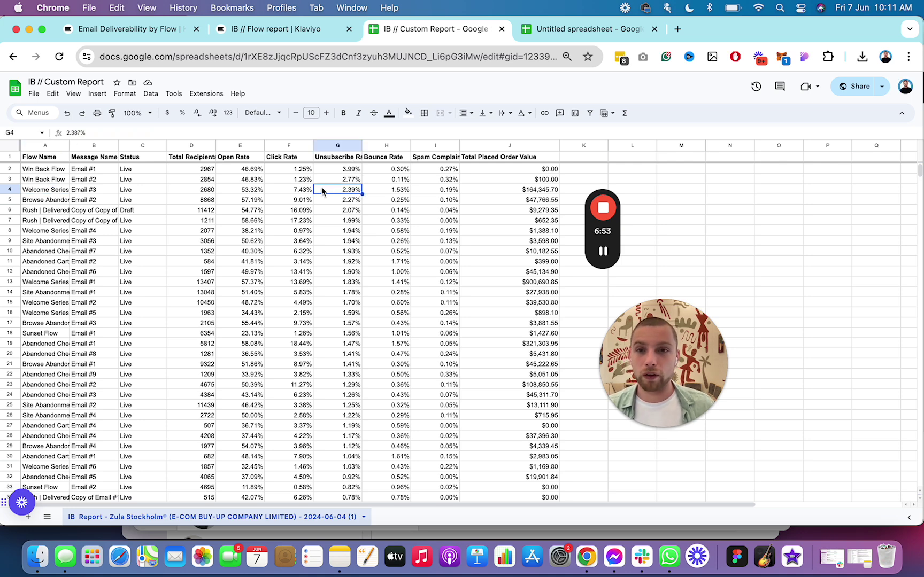
click(274, 191)
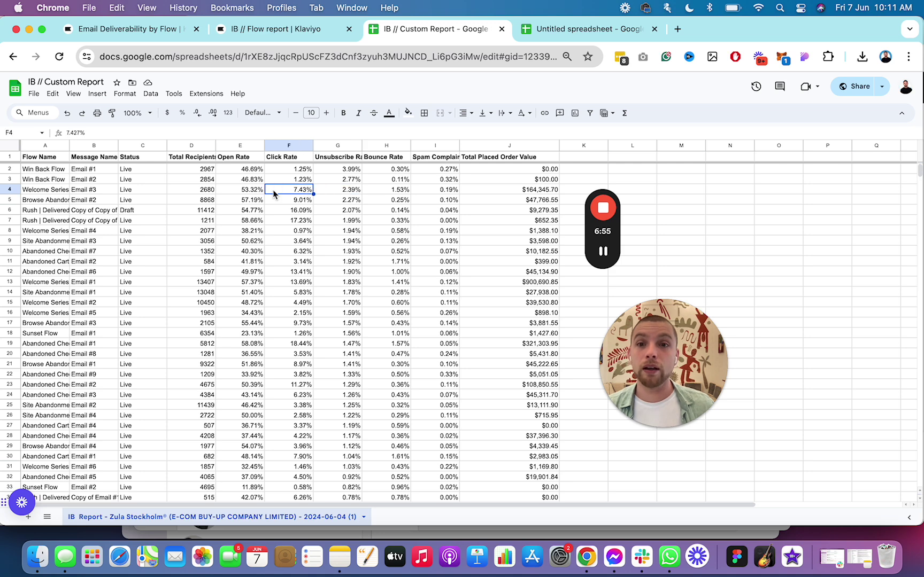
click(258, 193)
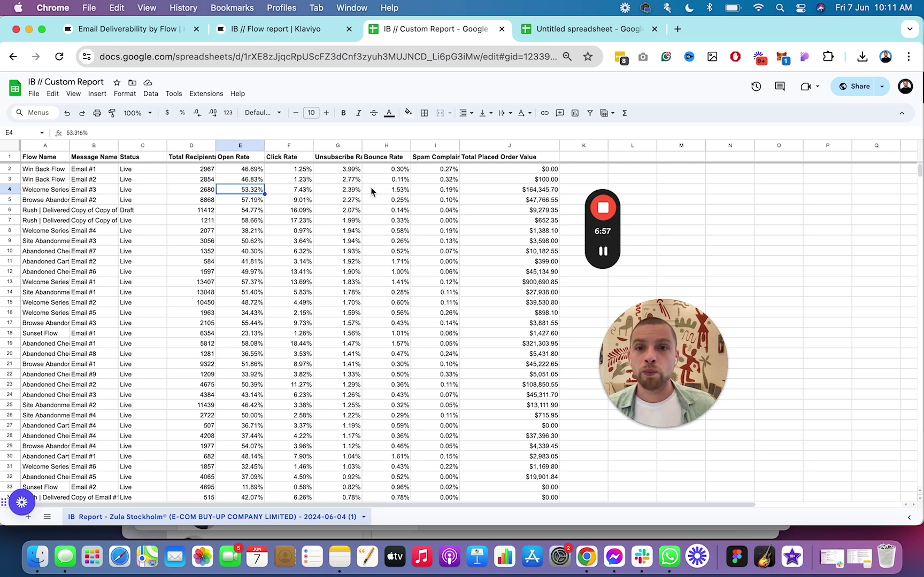
click(401, 193)
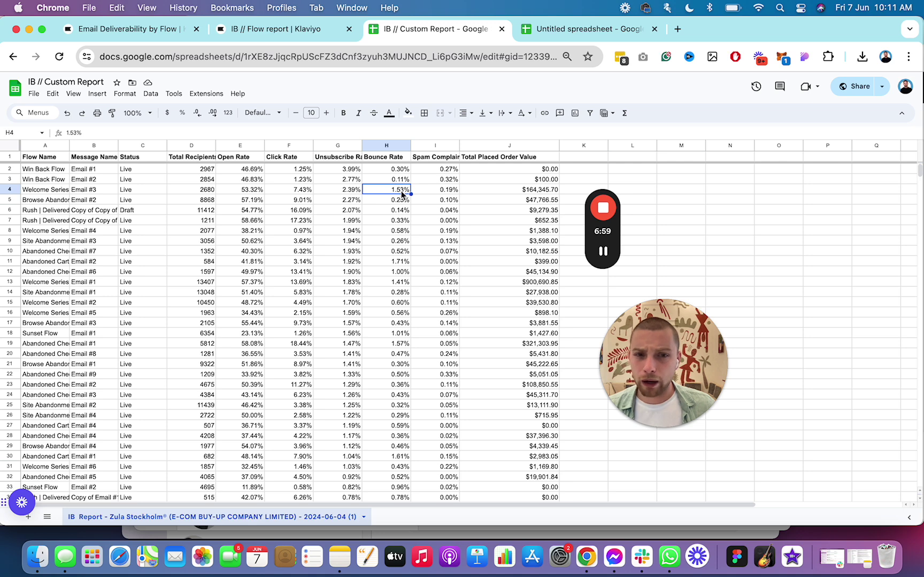
click(542, 192)
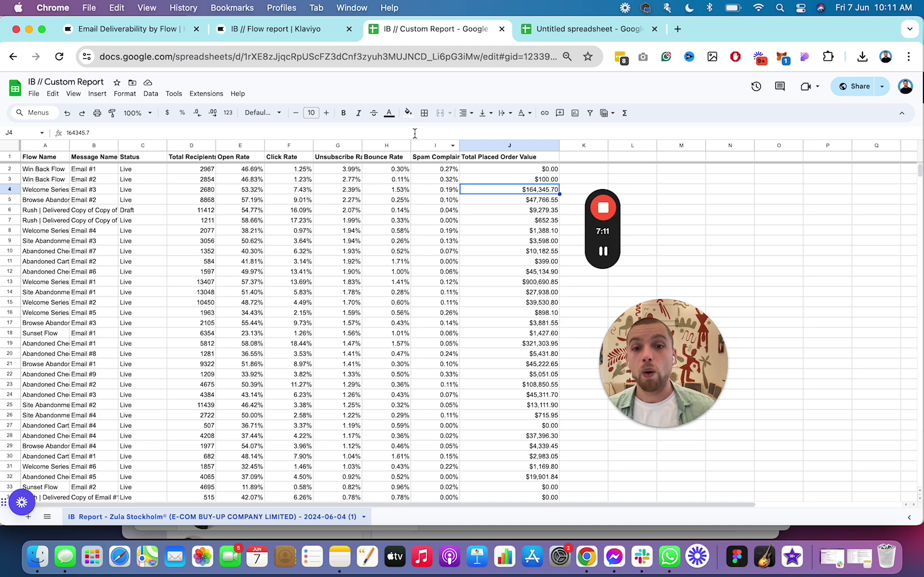
Look through the other flow messages further down the report and their deliverability rates
scroll(434, 396, down, 2)
scroll(434, 397, up, 2)
scroll(431, 379, down, 5)
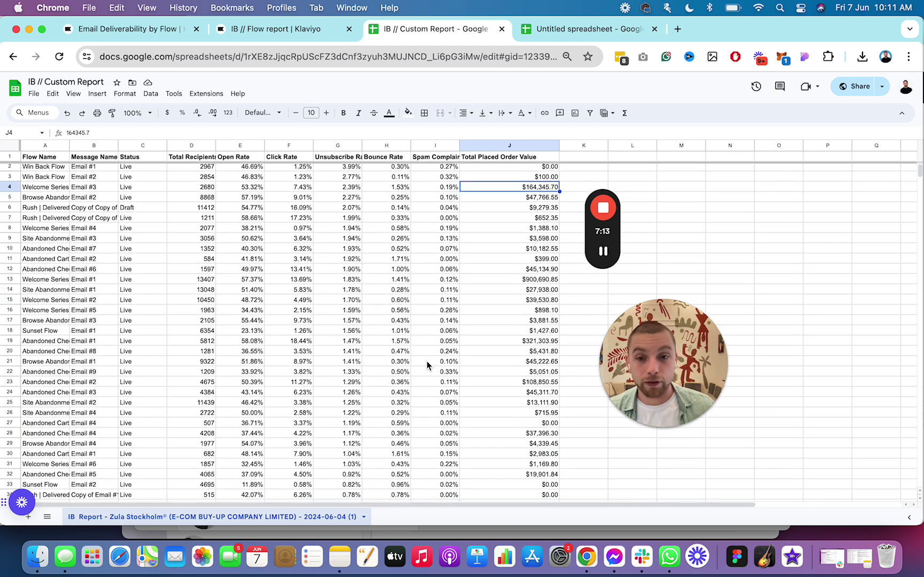
scroll(425, 359, up, 5)
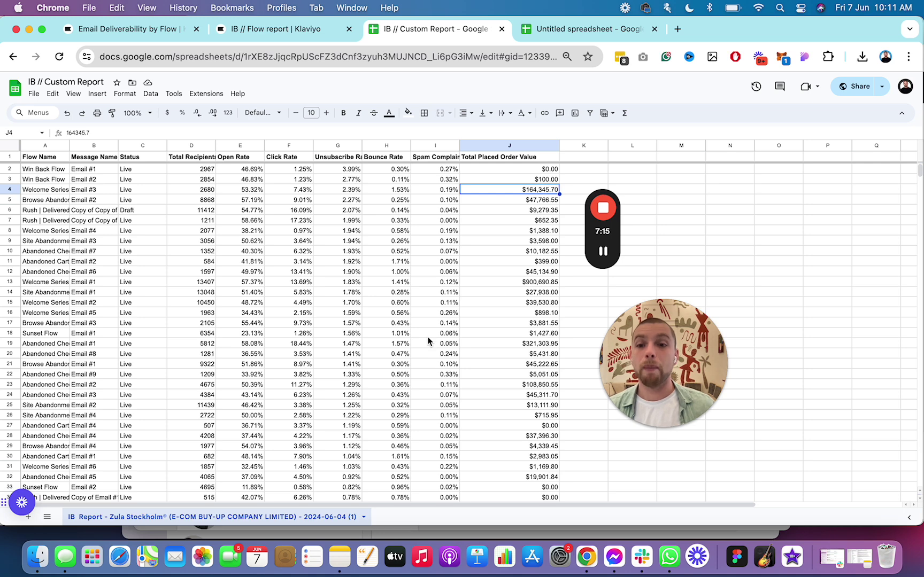
scroll(65, 278, down, 2)
scroll(146, 302, down, 5)
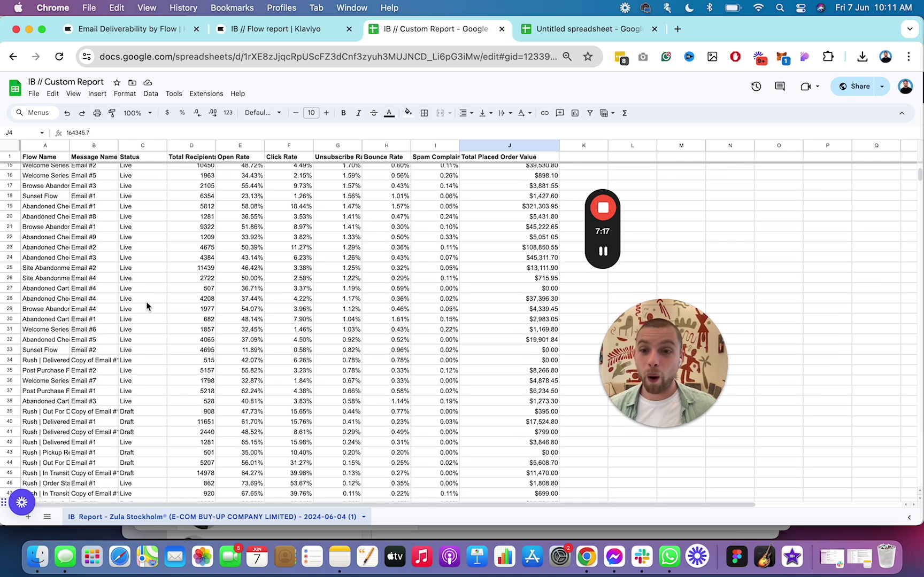
scroll(144, 346, up, 4)
scroll(124, 385, down, 4)
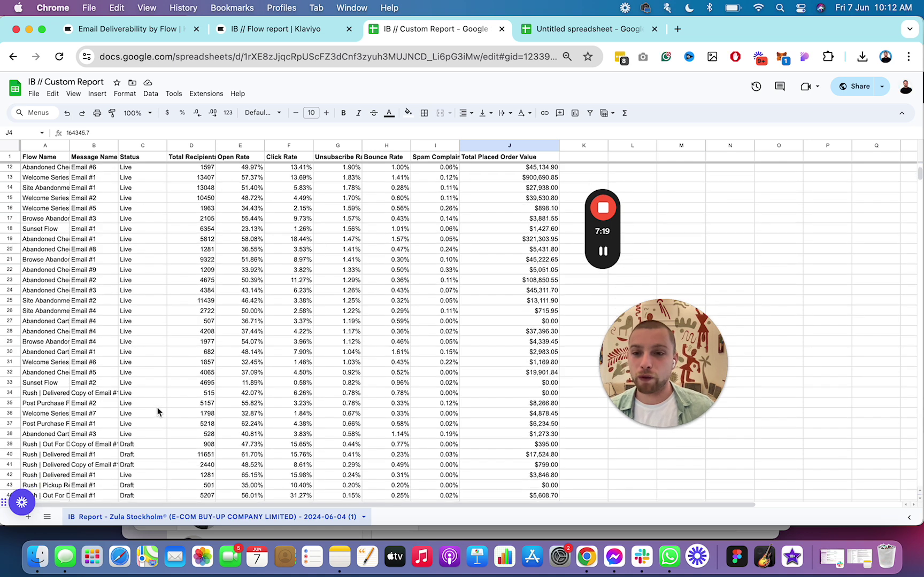
scroll(155, 401, up, 6)
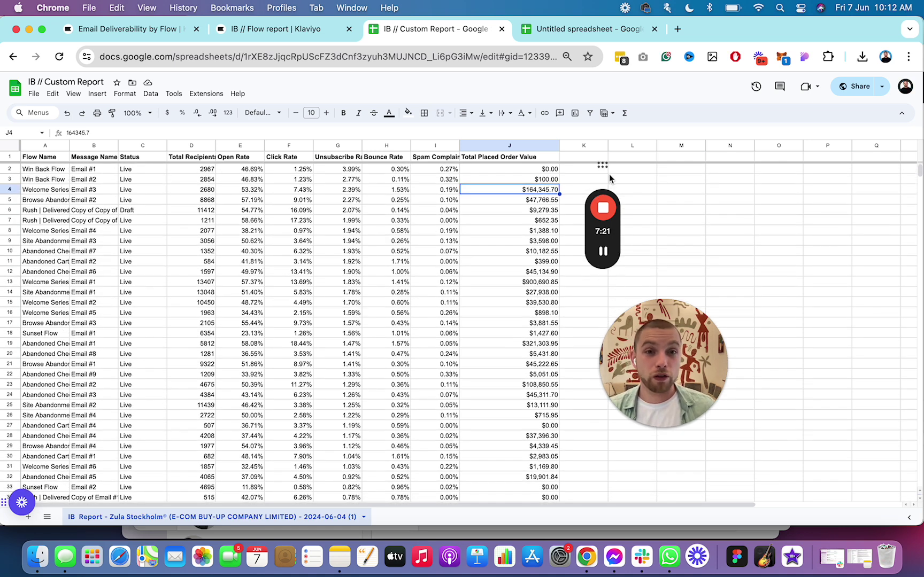
drag(609, 174, 647, 177)
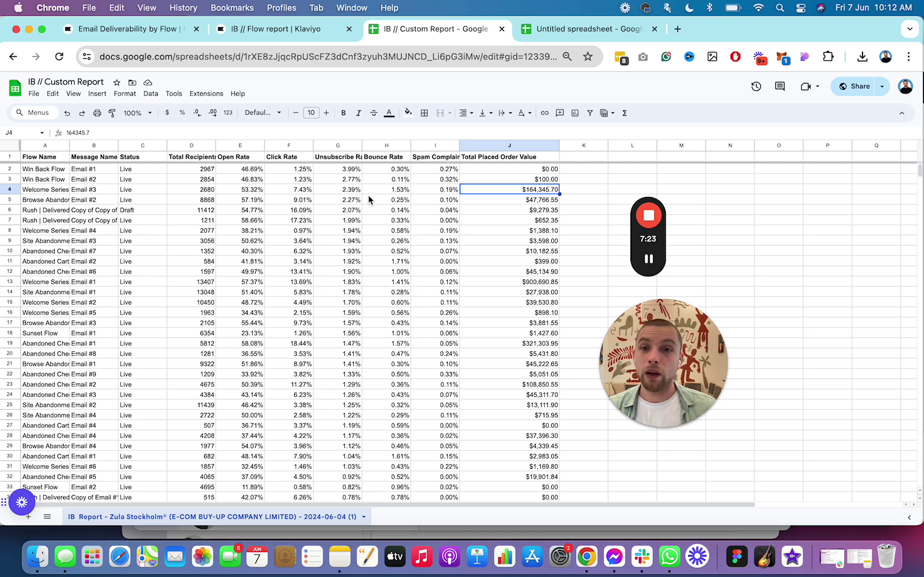
click(80, 200)
drag(75, 195, 75, 186)
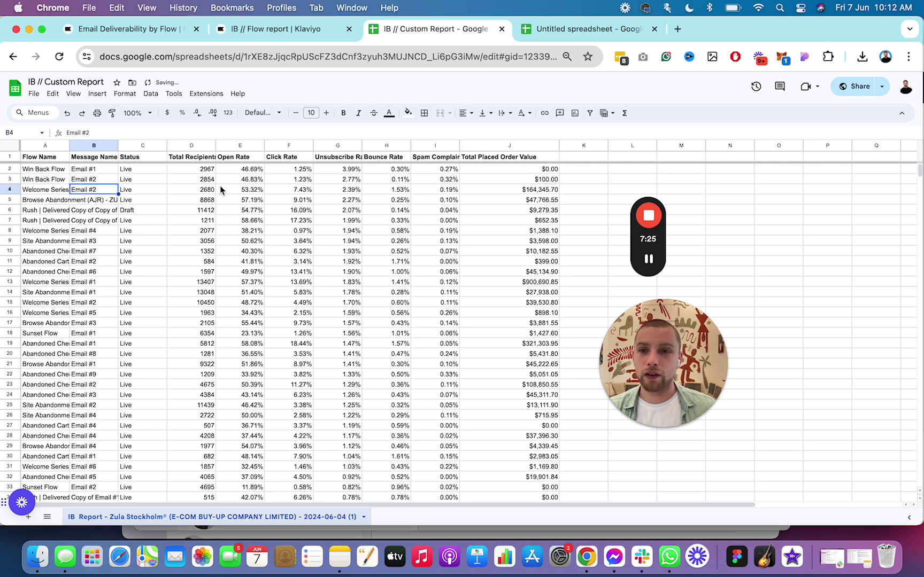
key(super+z)
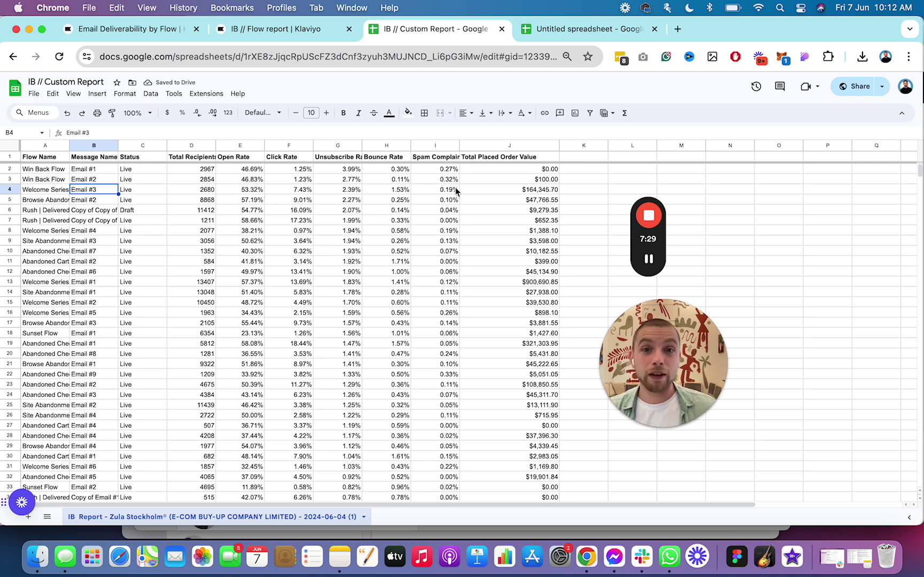
Sort the report by the Bounce Rate column in Z to A order, so the highest-bouncing flow emails come first
click(400, 191)
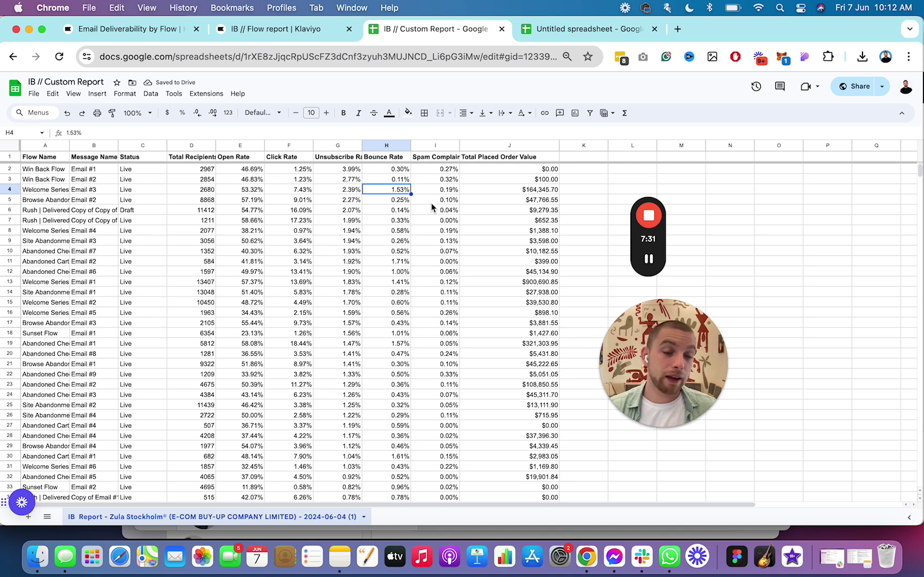
click(403, 145)
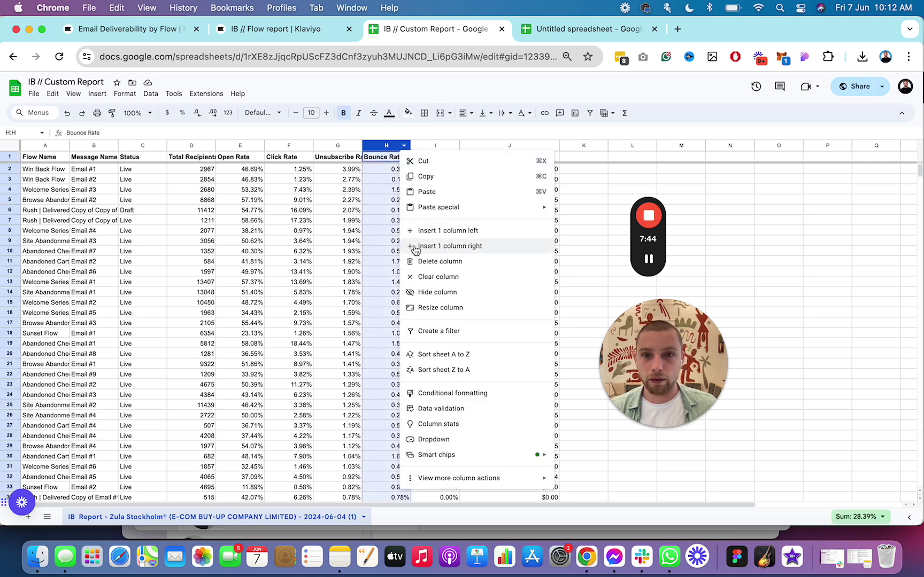
click(484, 370)
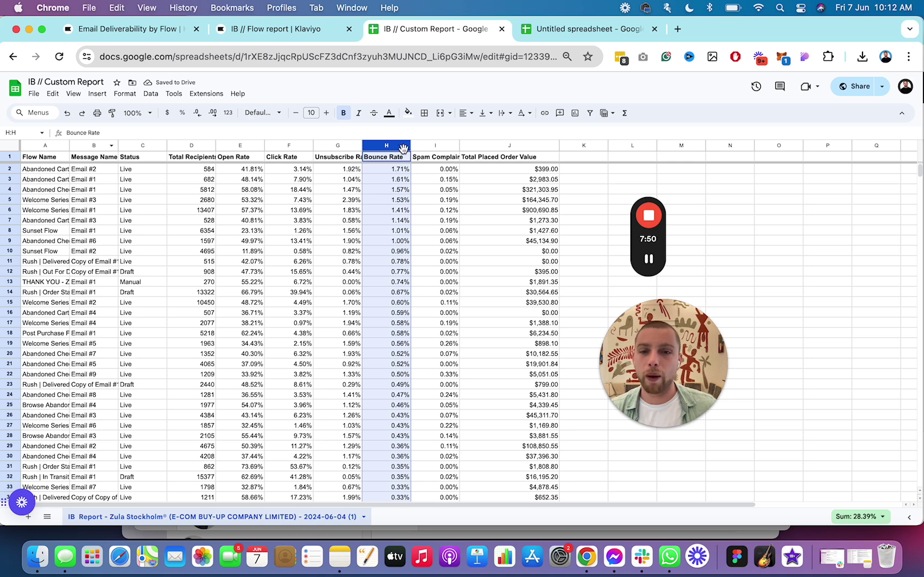
Sort the report by the Unsubscribe Rate column in Z to A order and select the flow name of Welcome Series Email #3
click(405, 149)
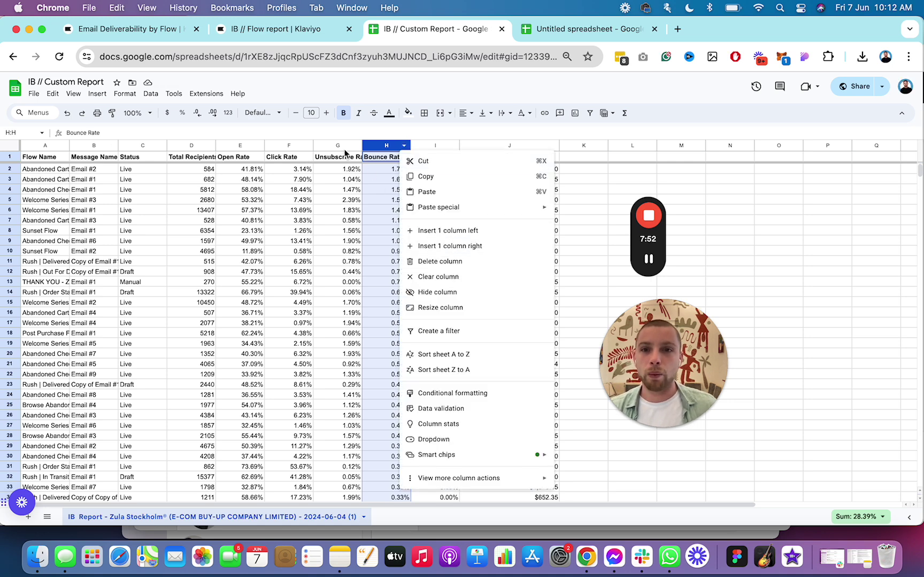
click(345, 152)
right_click(352, 150)
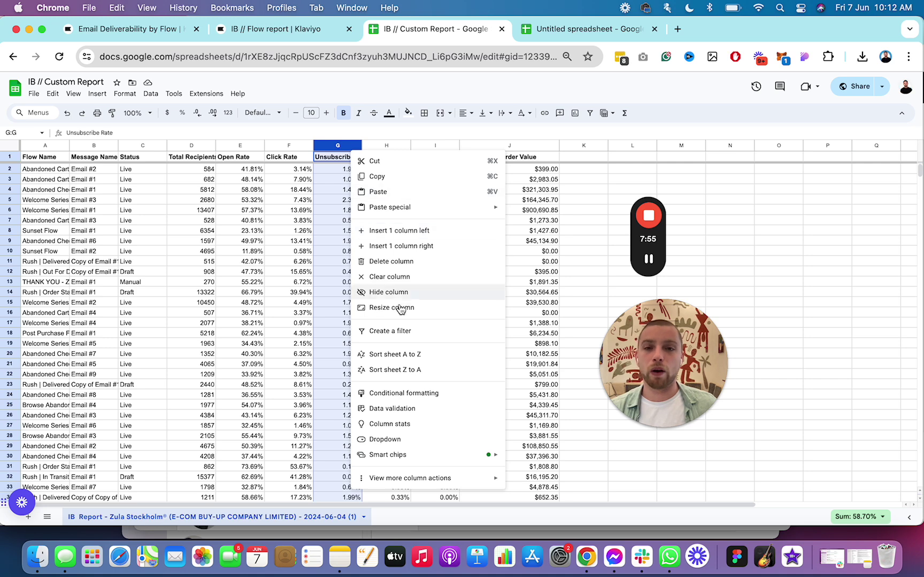
click(418, 369)
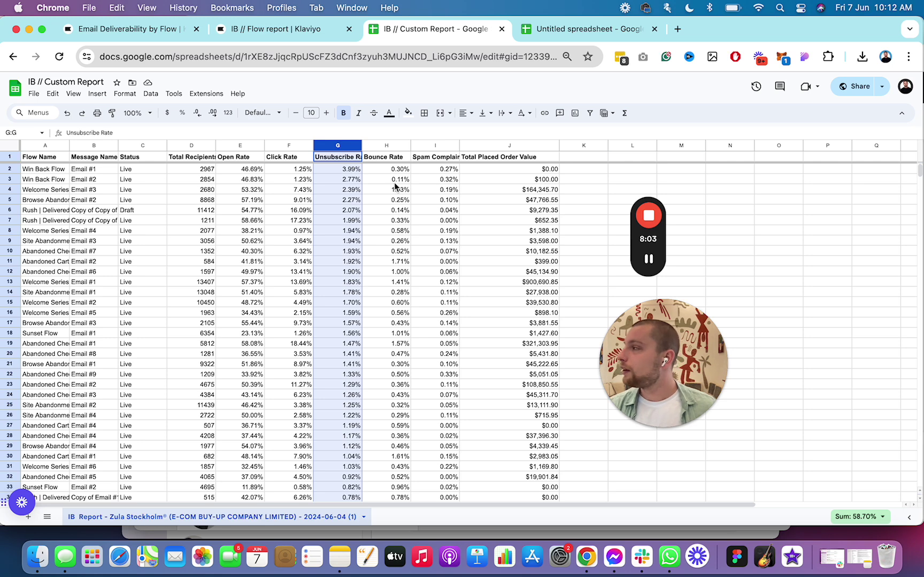
click(31, 193)
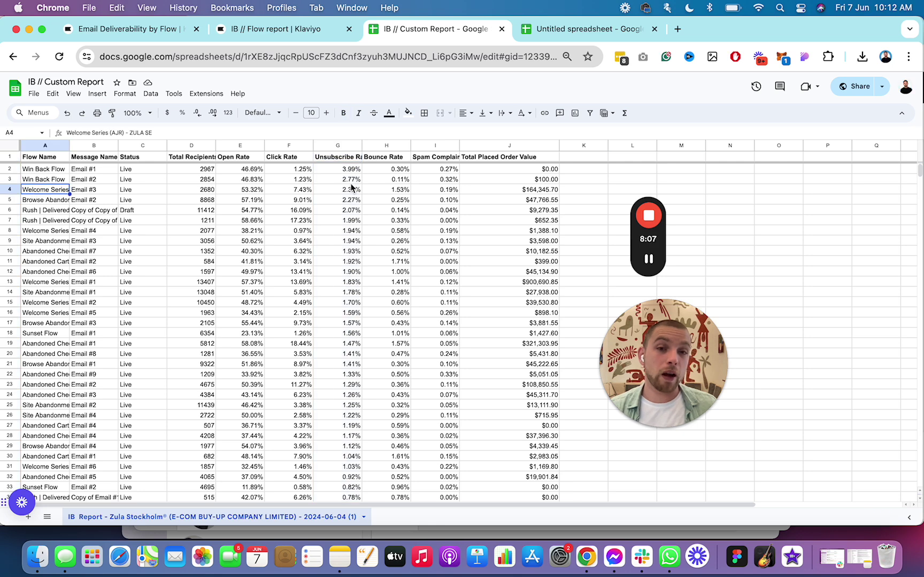